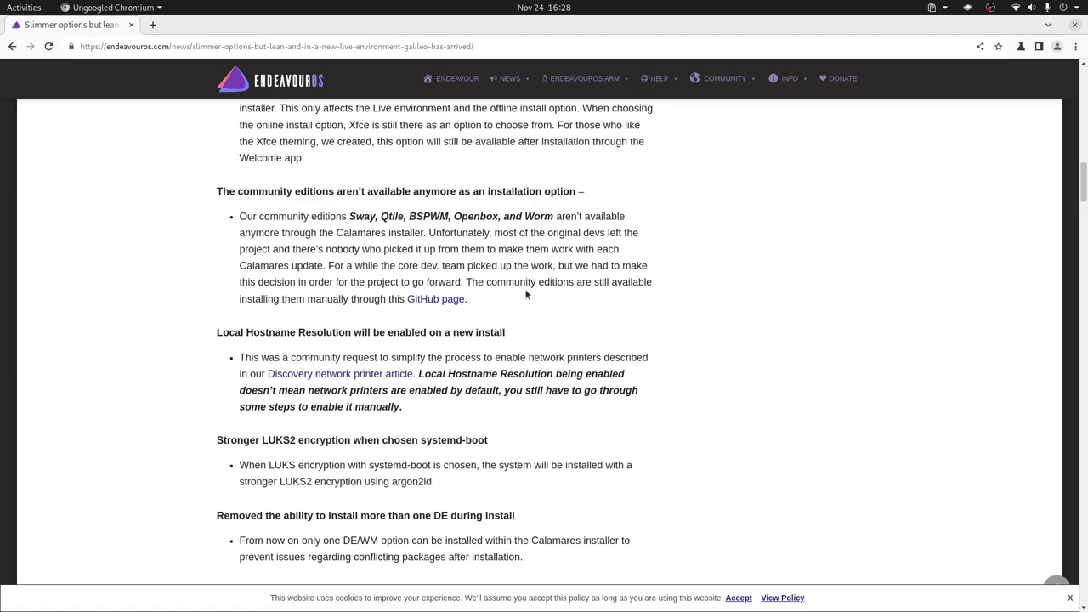
# - Go back to the EndeavourOS homepage's Asia and Europe mirror tables, then switch to VirtualBox Manager
pyautogui.scroll(-3, 515, 284)
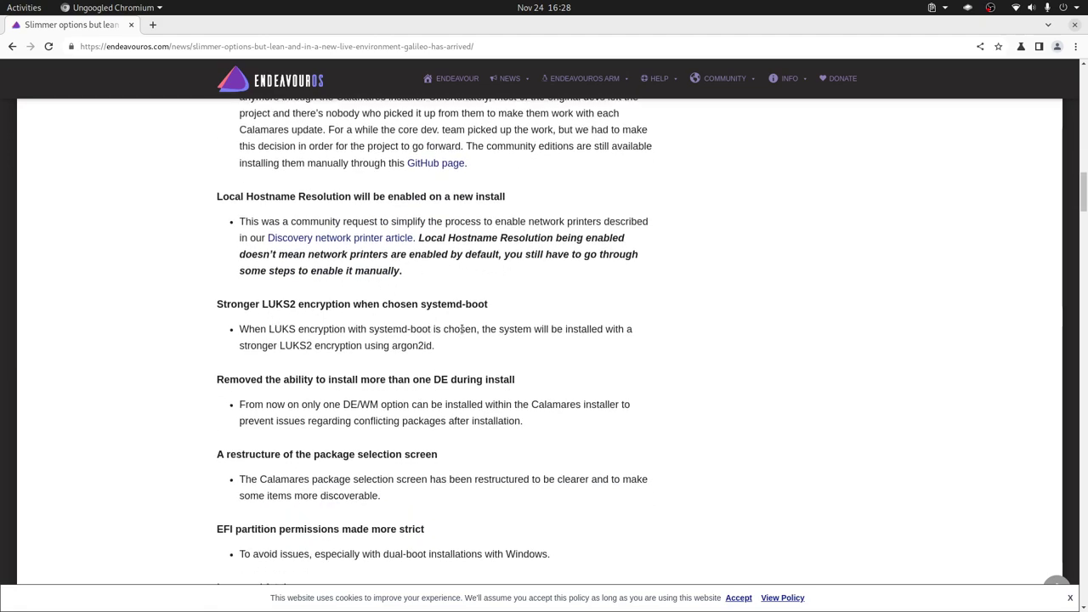
pyautogui.scroll(-2, 477, 365)
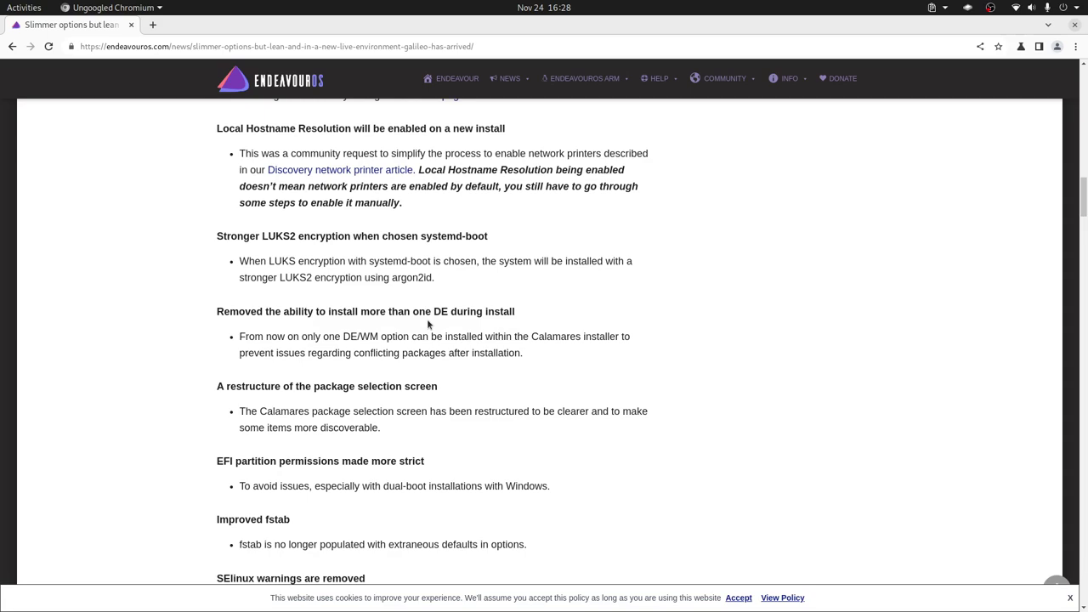
pyautogui.scroll(-2, 430, 333)
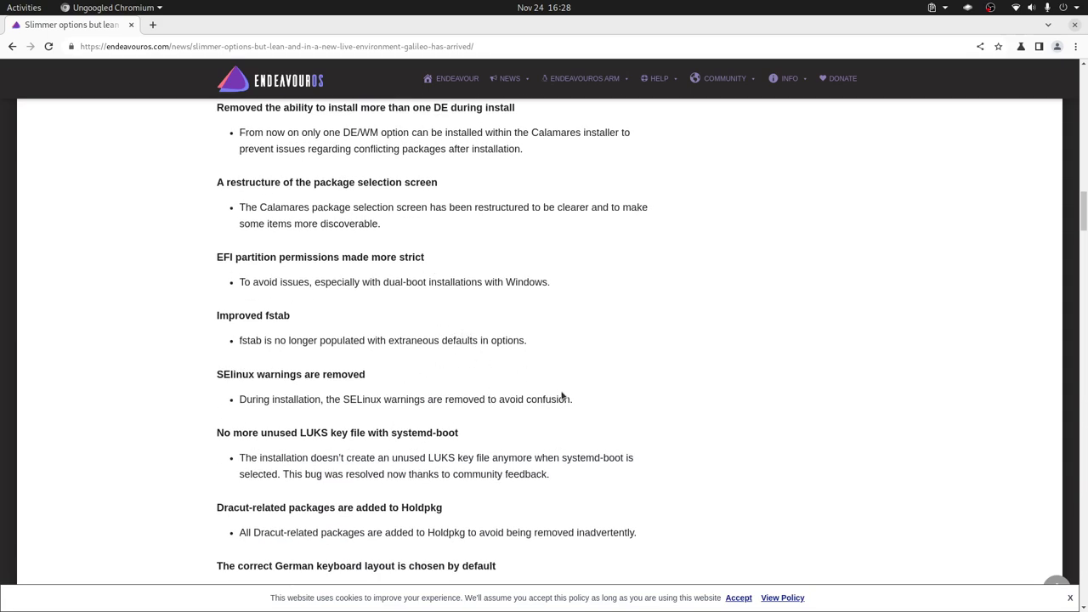
pyautogui.scroll(-2, 561, 394)
pyautogui.scroll(1, 557, 398)
pyautogui.scroll(5, 556, 399)
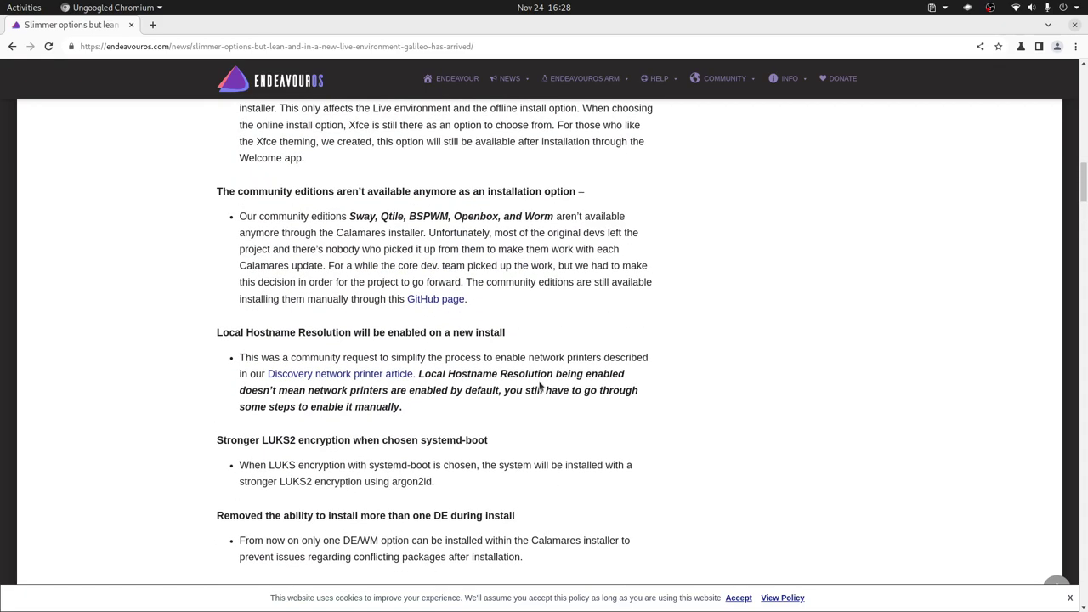
pyautogui.scroll(12, 541, 386)
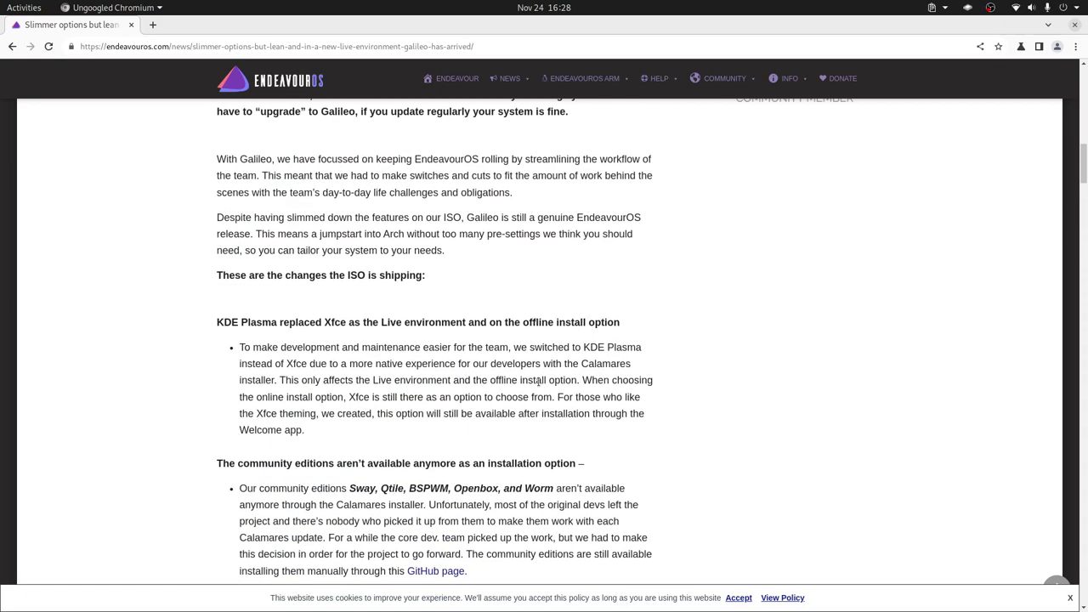
pyautogui.hotkey('alt', 'Left')
pyautogui.scroll(-10, 533, 374)
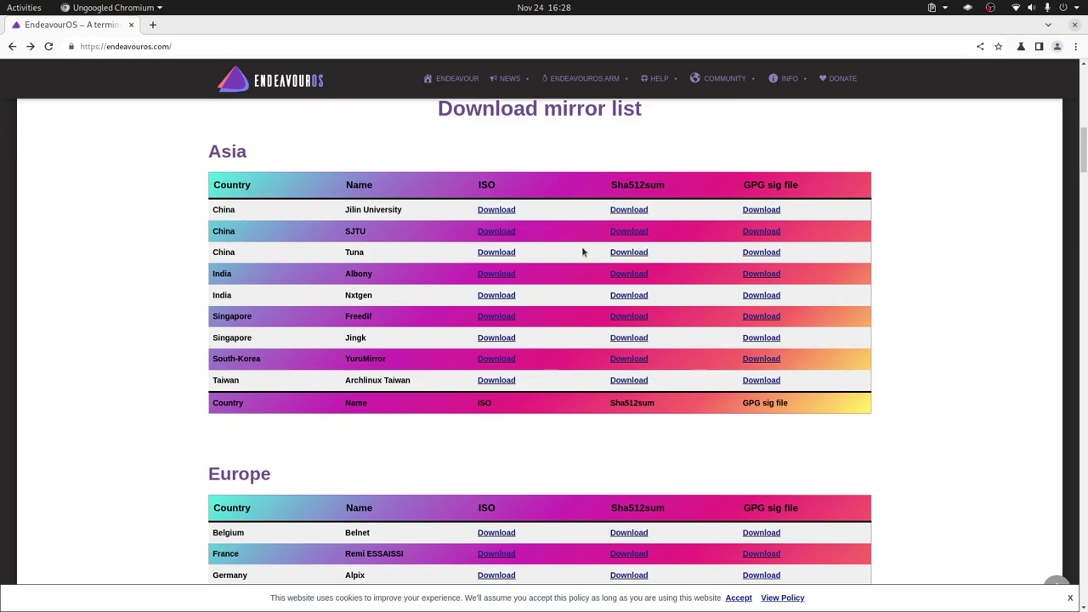
pyautogui.hotkey('alt', 'Tab')
pyautogui.hotkey('alt', 'Tab')
pyautogui.hotkey('alt', 'Tab')
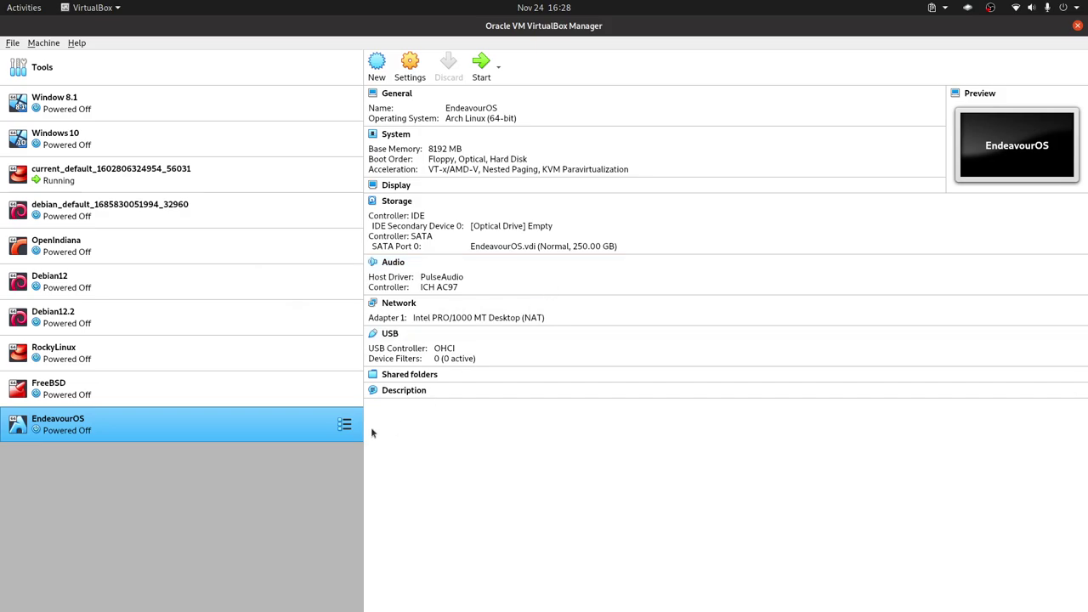
# - In the EndeavourOS VM's System settings, enable EFI, disable Floppy, and boot Hard Disk before Optical
pyautogui.rightClick(296, 433)
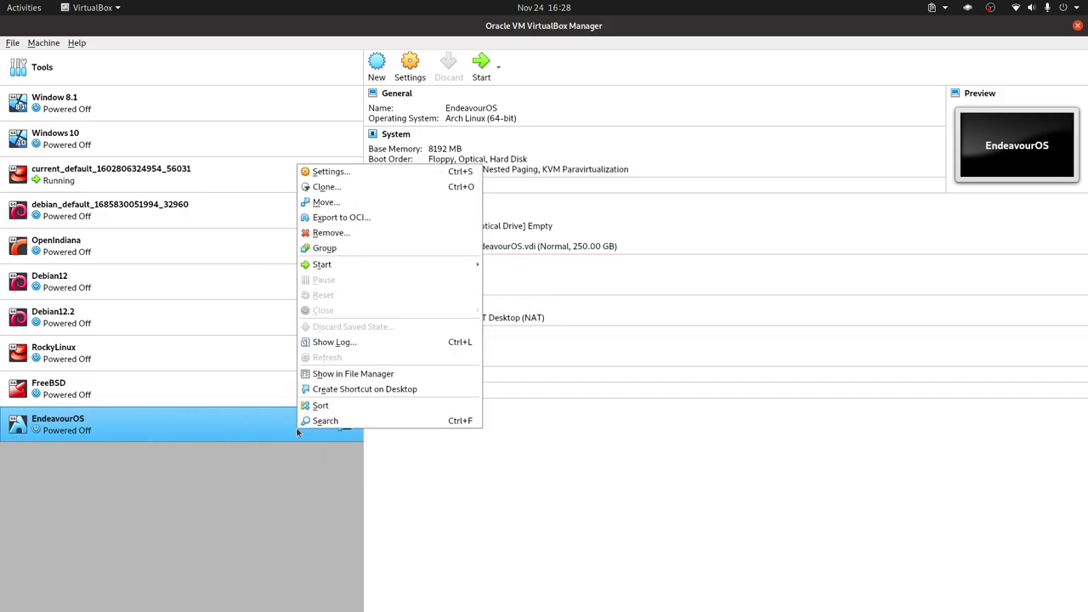
pyautogui.click(388, 171)
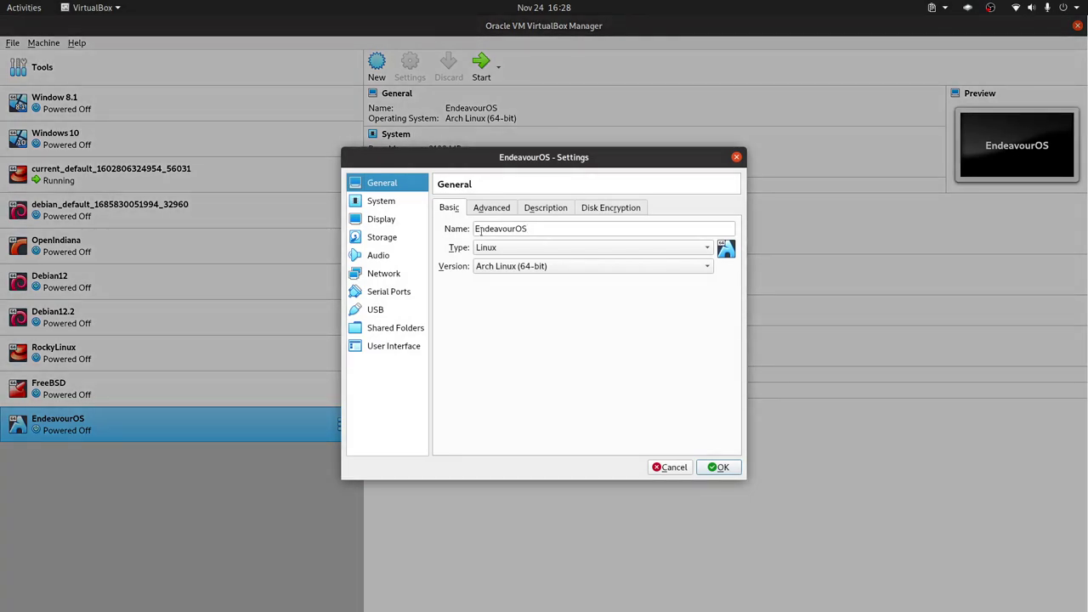
pyautogui.click(385, 206)
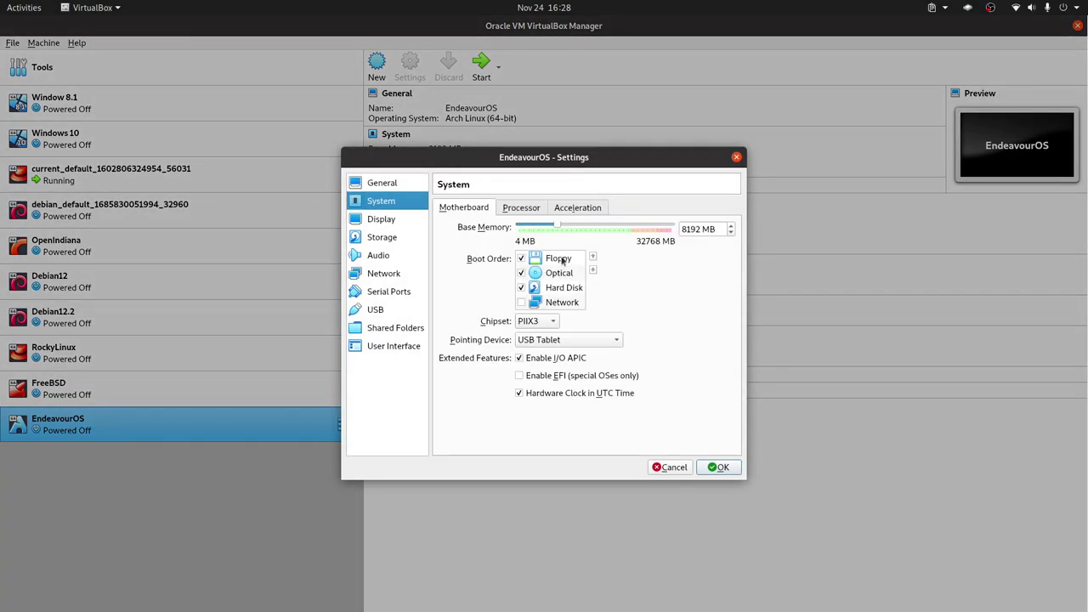
pyautogui.click(556, 381)
pyautogui.moveTo(572, 375)
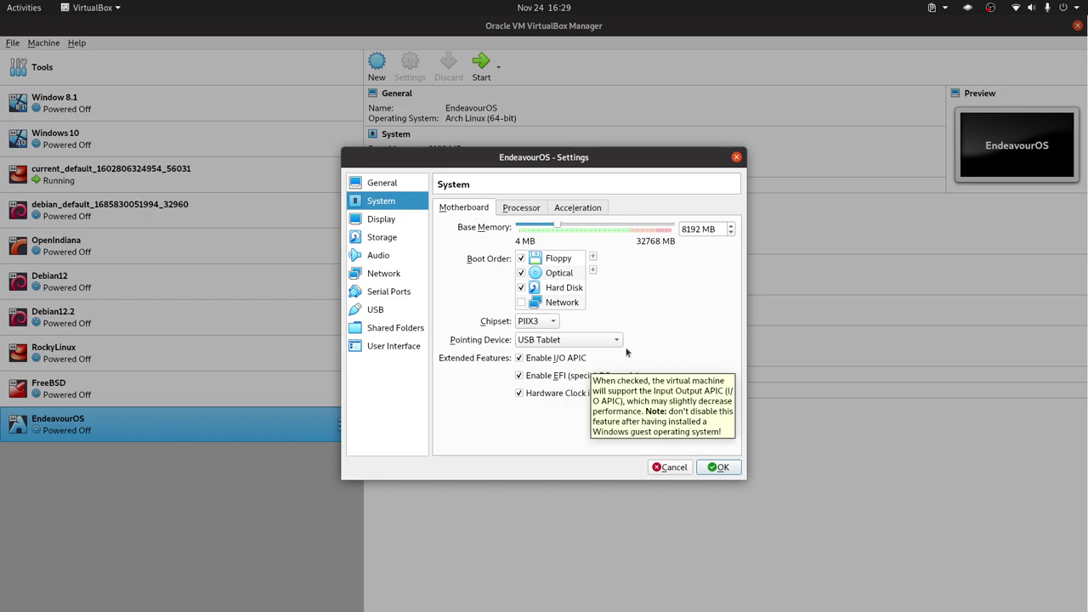
pyautogui.click(522, 258)
pyautogui.click(563, 292)
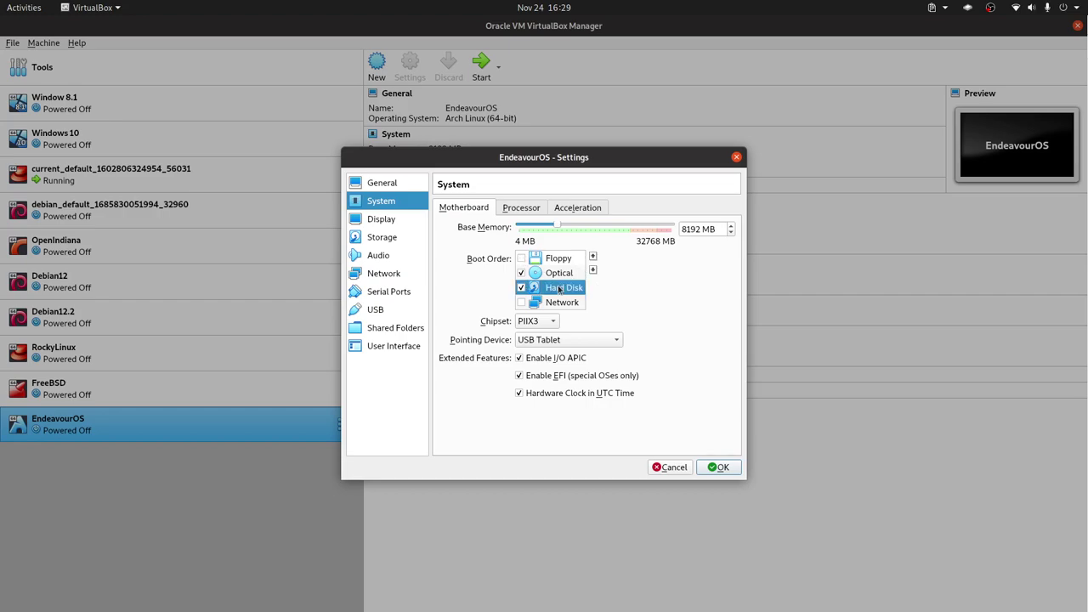
pyautogui.click(592, 256)
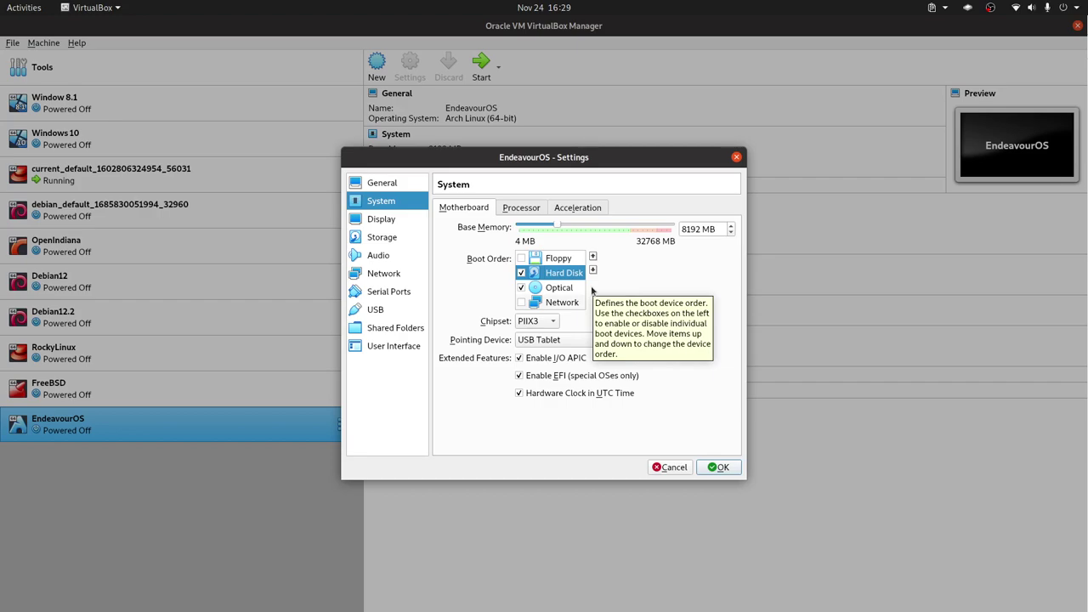
pyautogui.click(720, 467)
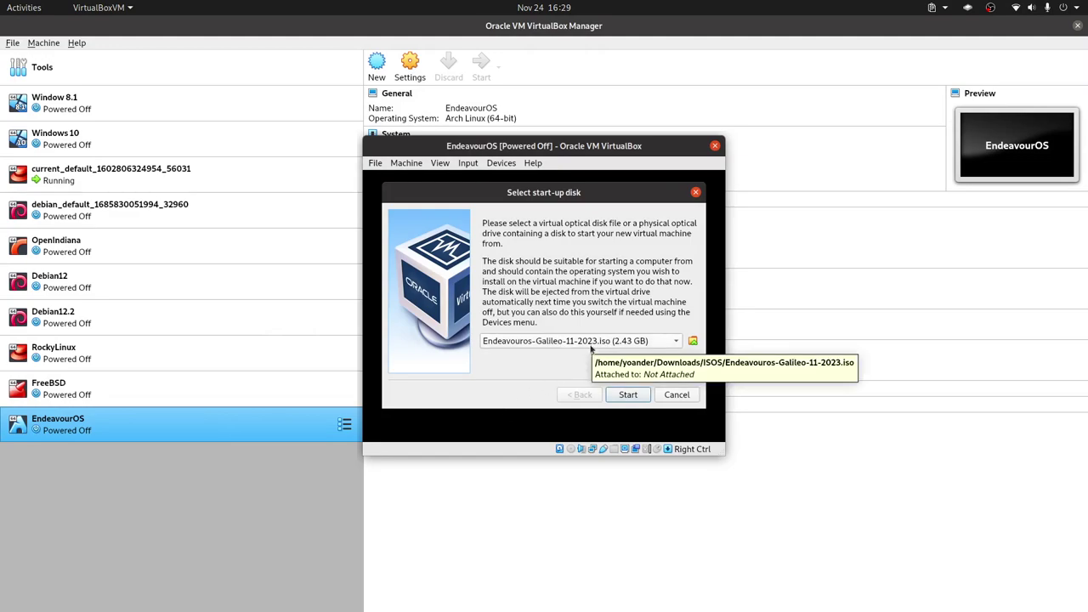
# - Start the VM from the Galileo ISO and boot the default UEFI entry
pyautogui.click(627, 395)
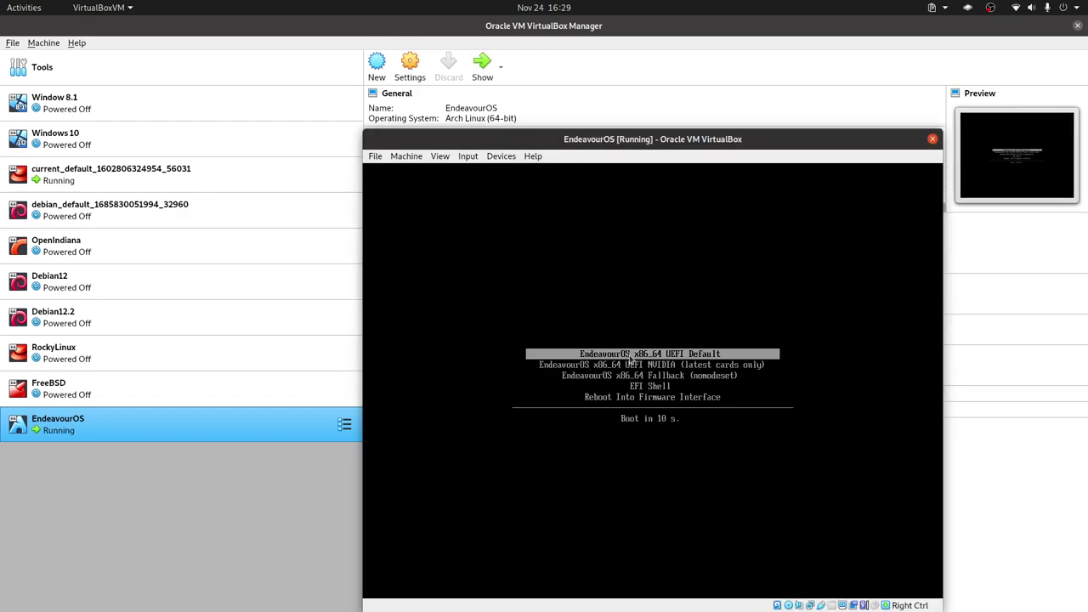
pyautogui.press('Return')
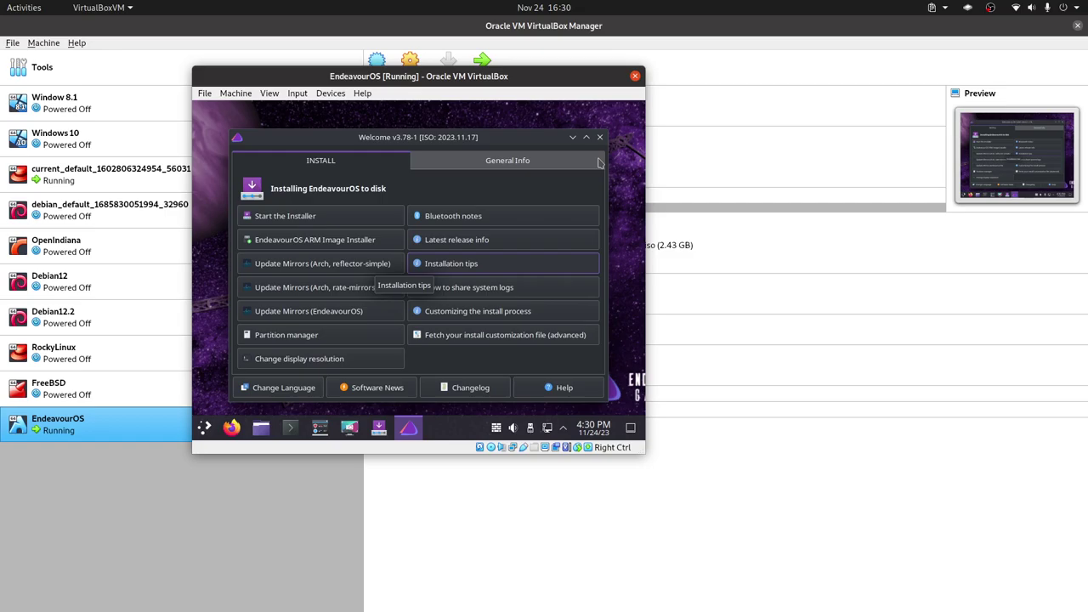
# - Switch the VM to fullscreen and launch the installer using the Online installation method
pyautogui.press('Control_R+f')
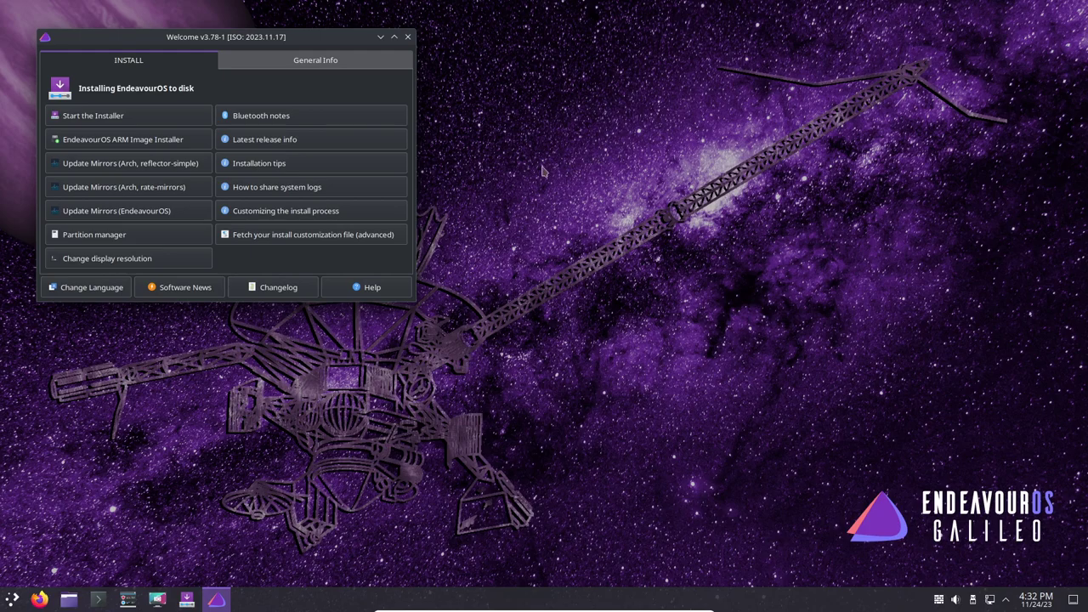
pyautogui.click(164, 118)
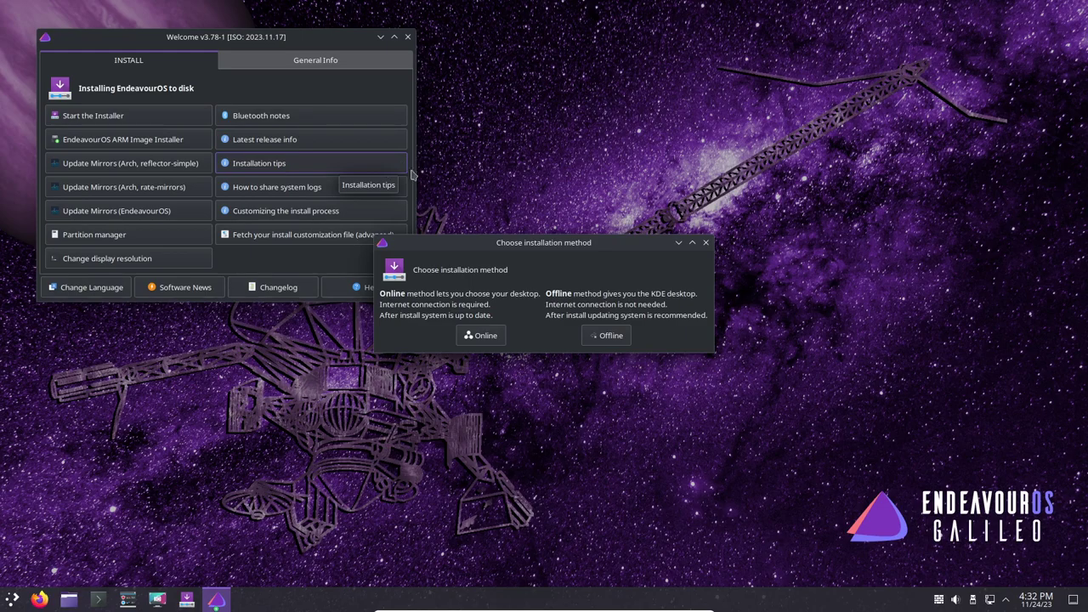
pyautogui.click(488, 336)
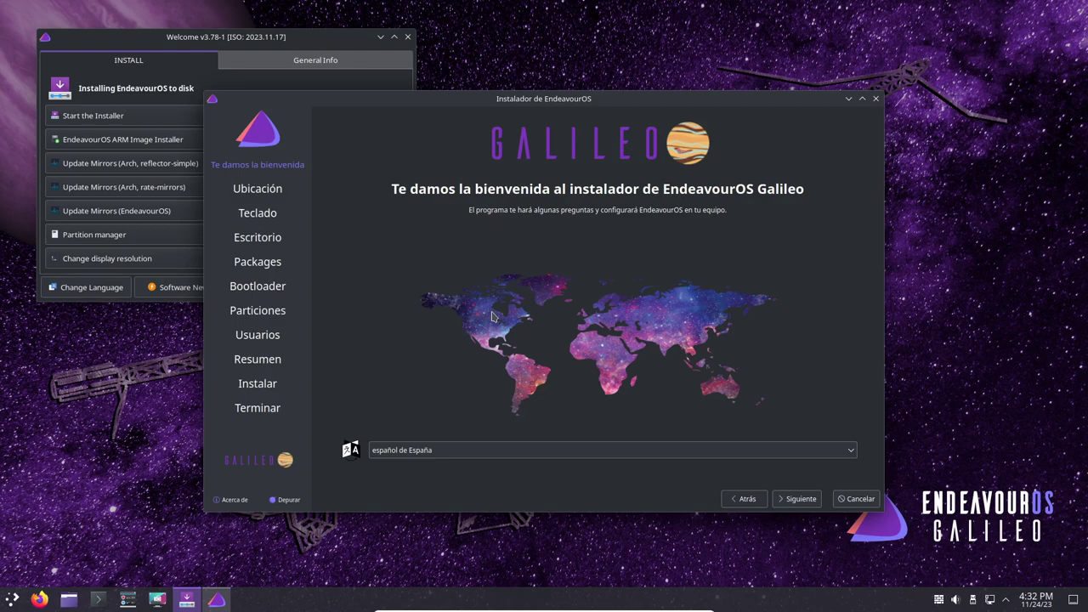
# - Switch the installer language to American English and accept the America/Guayaquil time zone
pyautogui.click(512, 453)
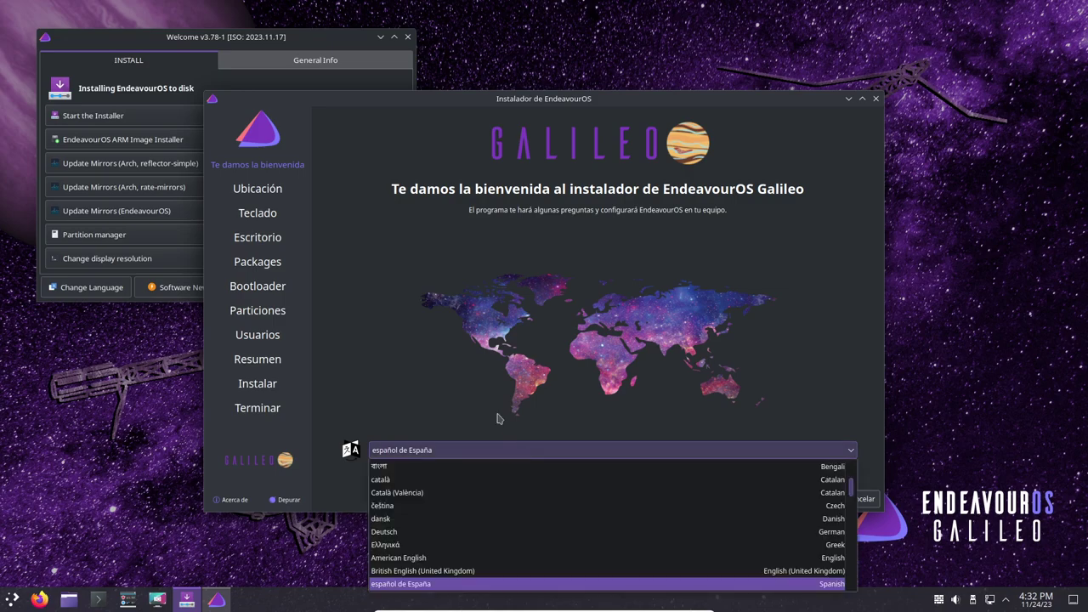
pyautogui.click(451, 561)
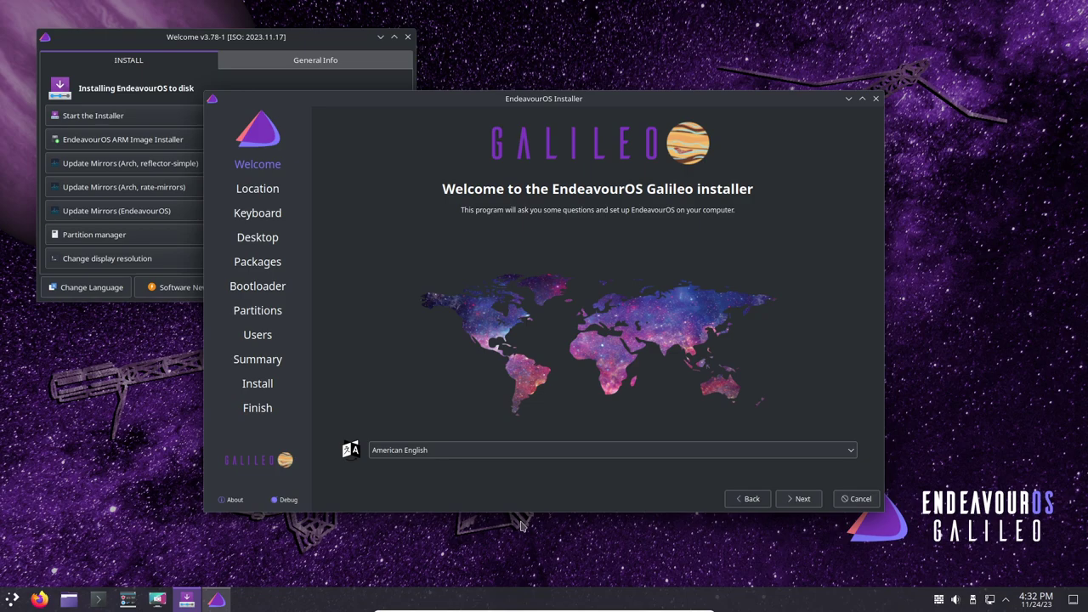
pyautogui.click(799, 499)
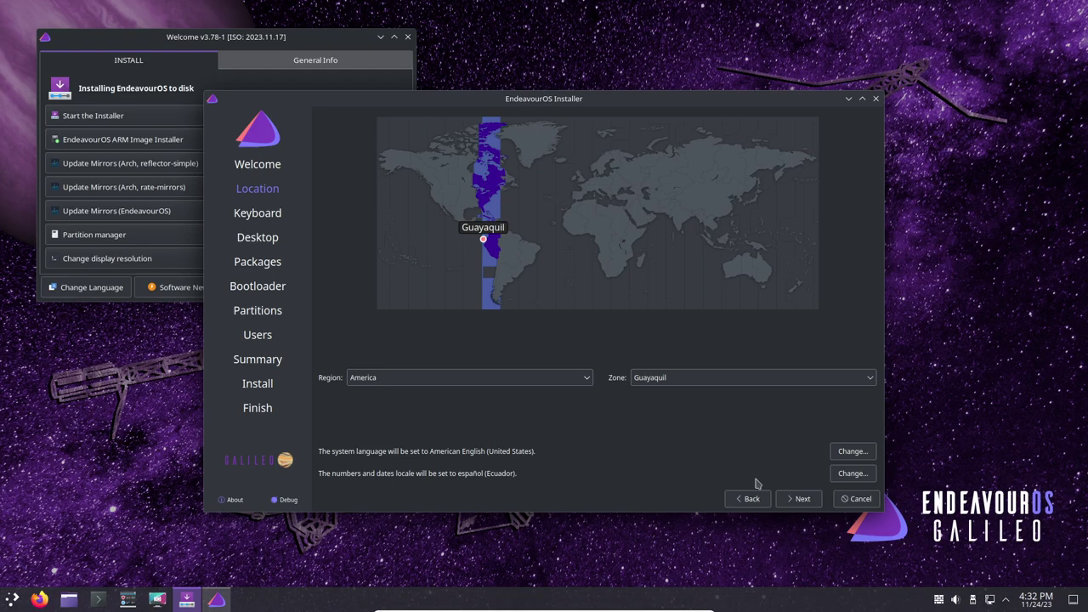
pyautogui.click(799, 499)
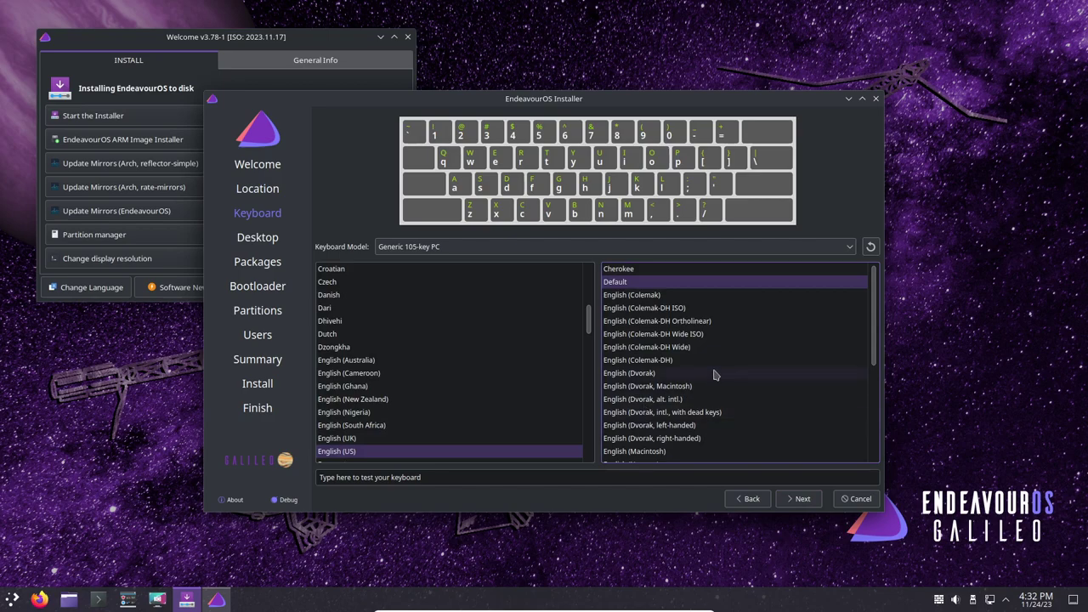
# - Choose the 'English (US, intl., with dead keys)' keyboard variant and continue
pyautogui.scroll(-2, 717, 374)
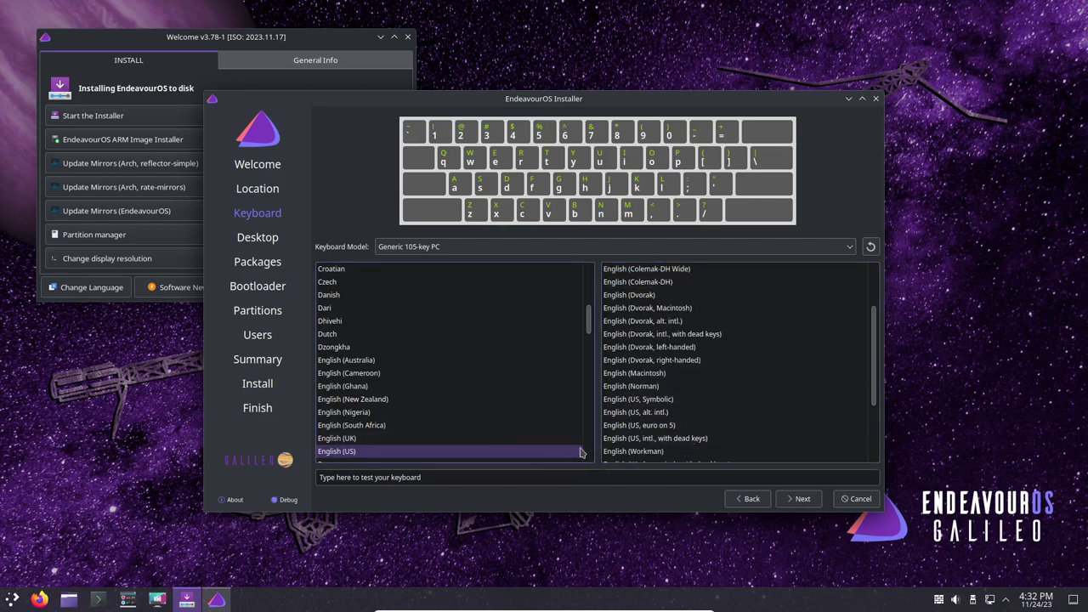
pyautogui.click(660, 440)
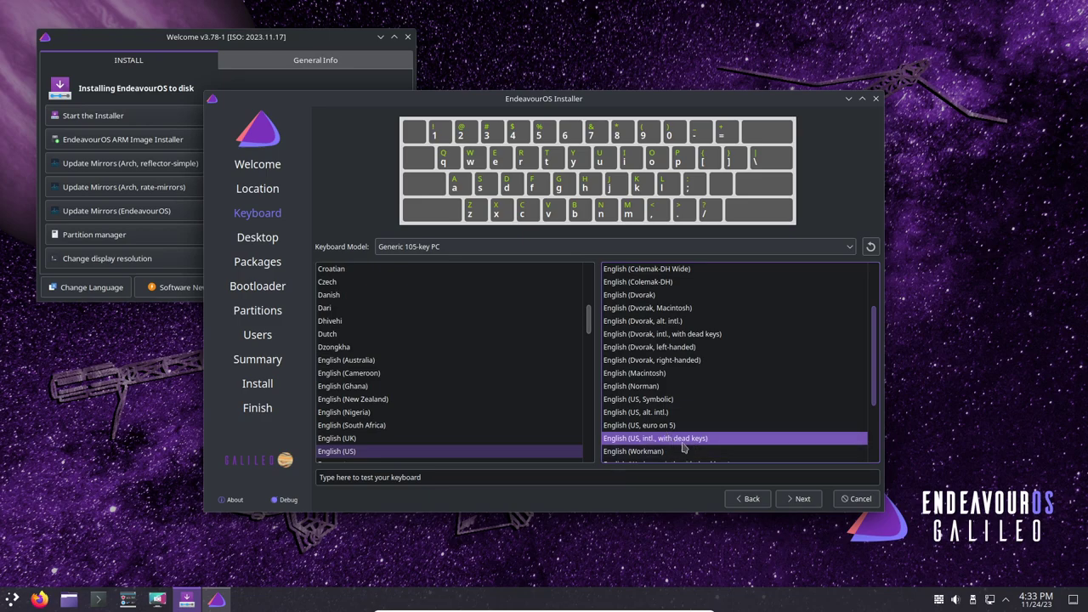
pyautogui.click(802, 499)
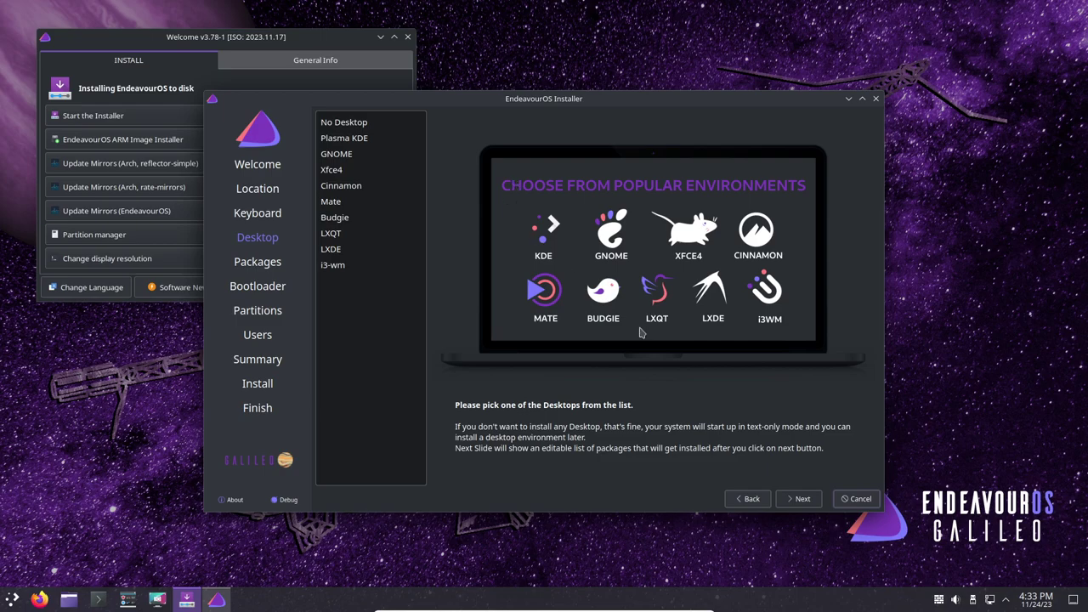
# - Choose Plasma KDE as the desktop and leave out the Firewall and Firefox packages
pyautogui.click(364, 141)
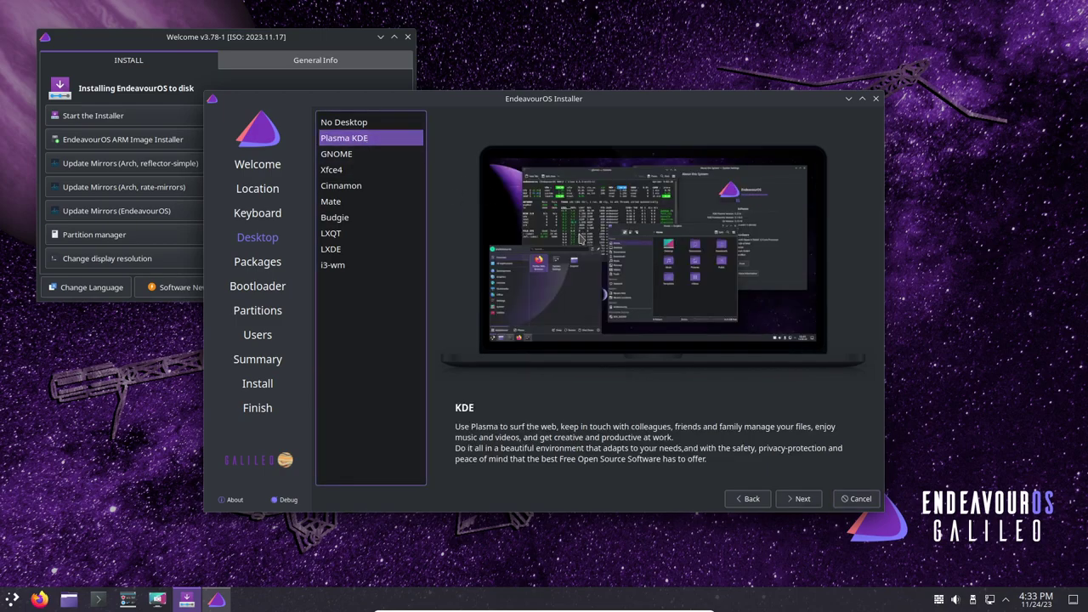
pyautogui.click(802, 499)
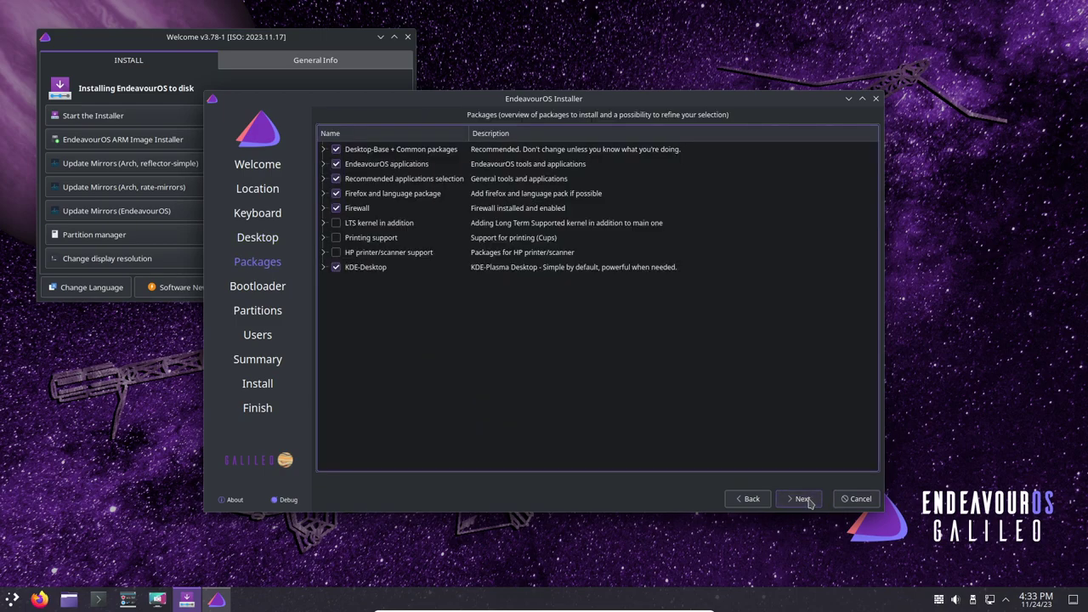
pyautogui.click(336, 207)
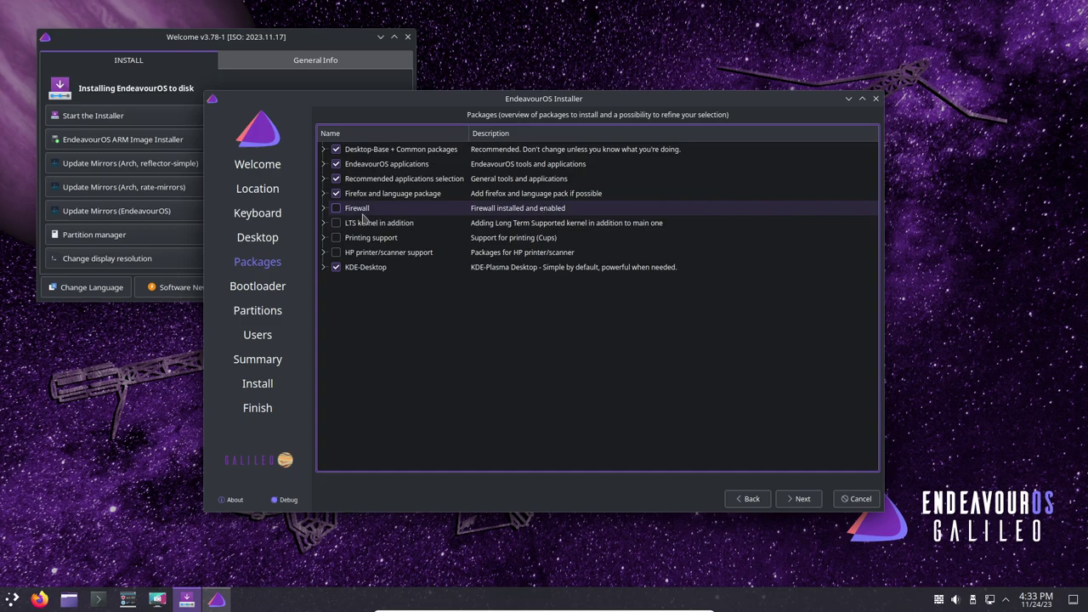
pyautogui.click(336, 193)
# - Uncheck recommended apps glances, git, hwinfo, inxi, meld, nano-syntax-highlighting, pv, python-defusedxml, python-packaging and rsync
pyautogui.click(323, 179)
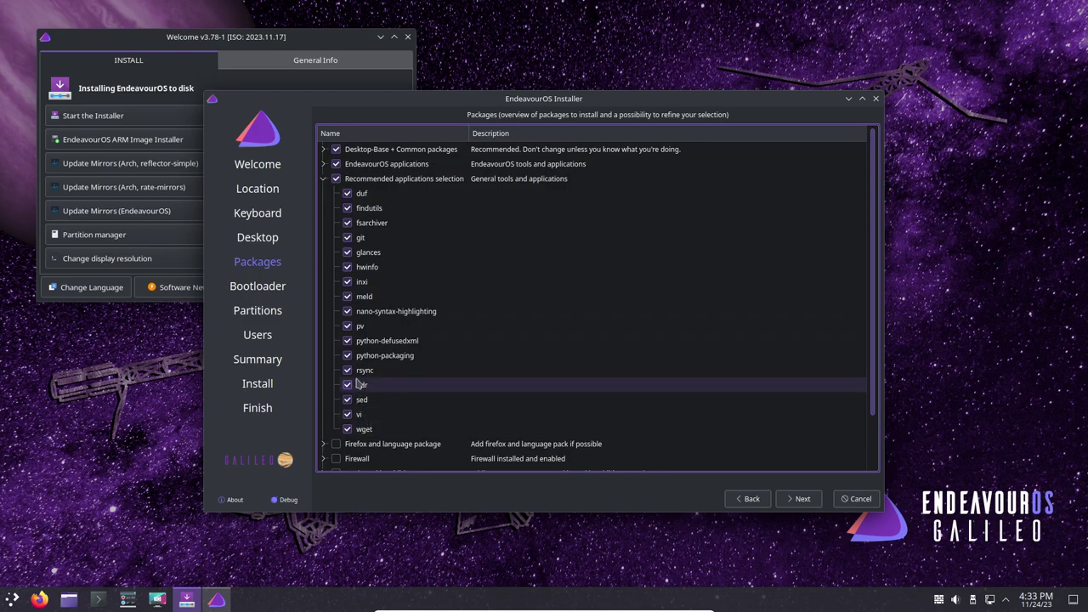
pyautogui.click(347, 252)
pyautogui.click(347, 237)
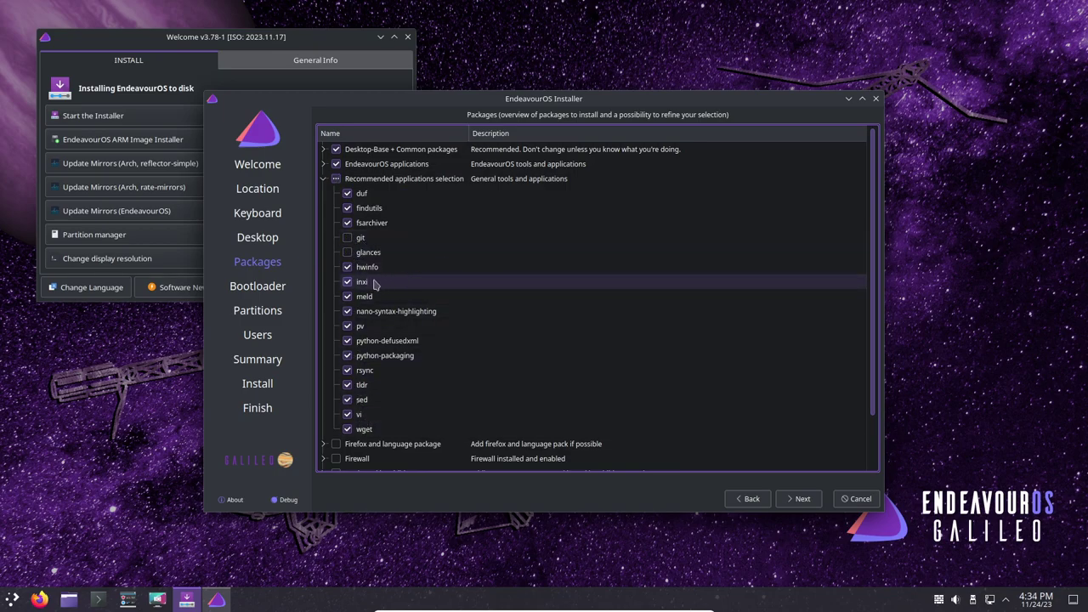
pyautogui.click(347, 267)
pyautogui.click(347, 281)
pyautogui.click(347, 298)
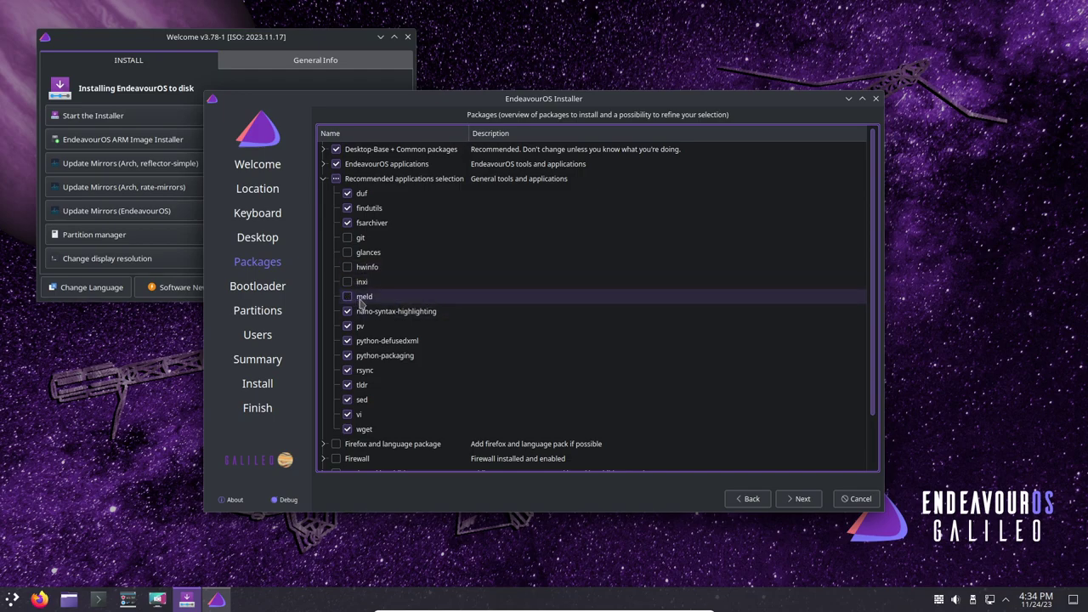
pyautogui.click(348, 312)
pyautogui.click(346, 327)
pyautogui.click(347, 341)
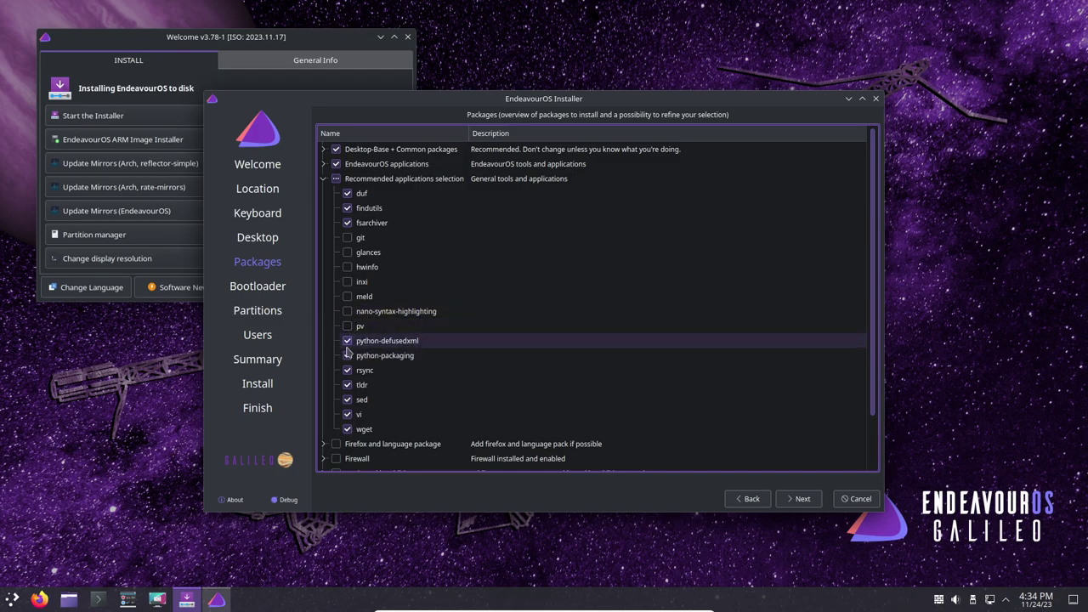
pyautogui.click(400, 356)
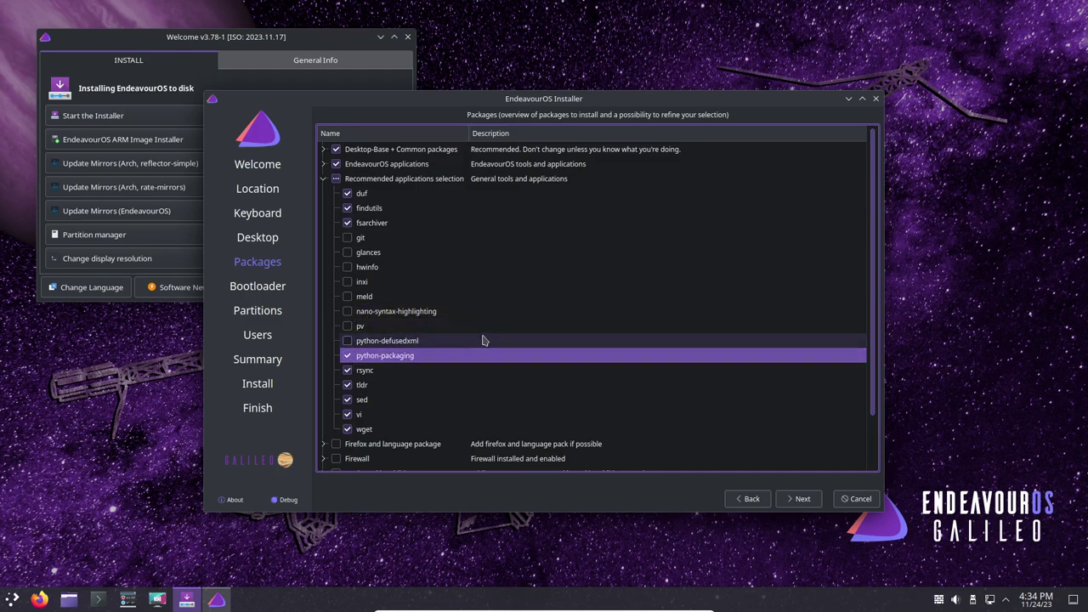
pyautogui.click(347, 355)
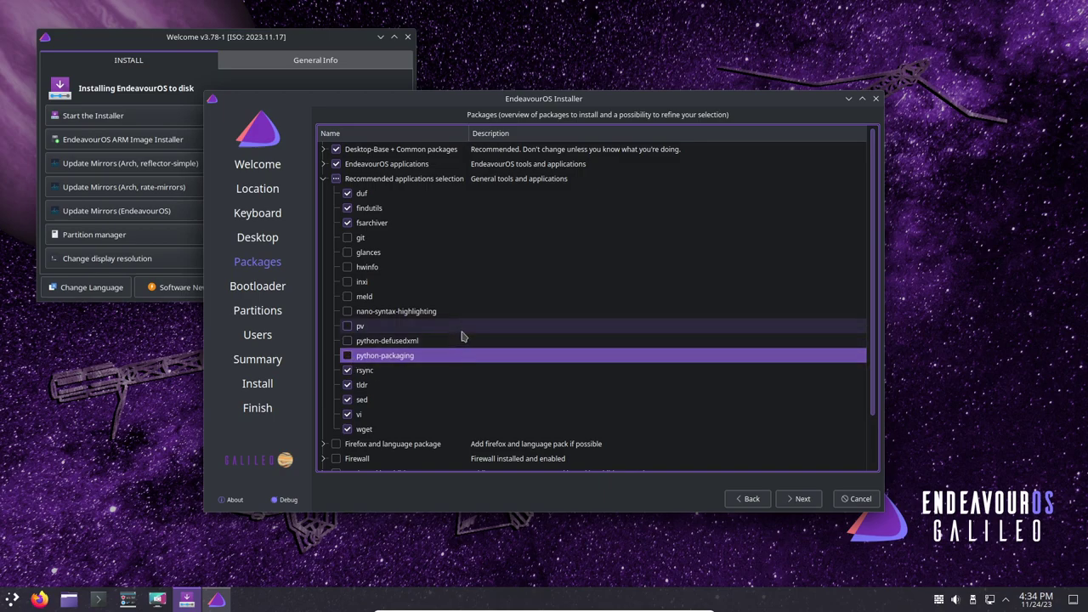
pyautogui.click(347, 370)
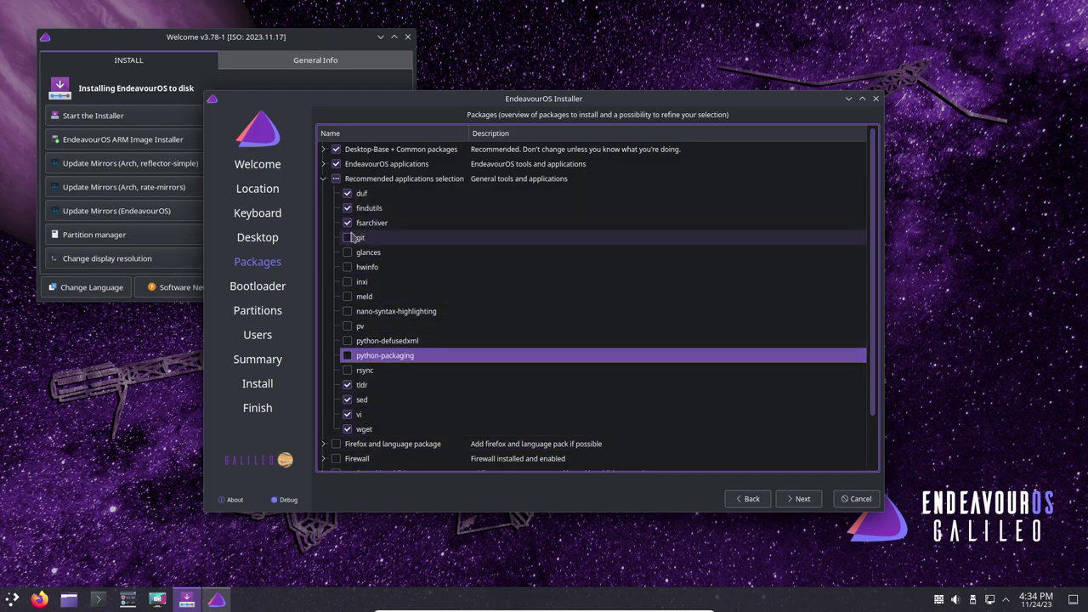
pyautogui.click(325, 180)
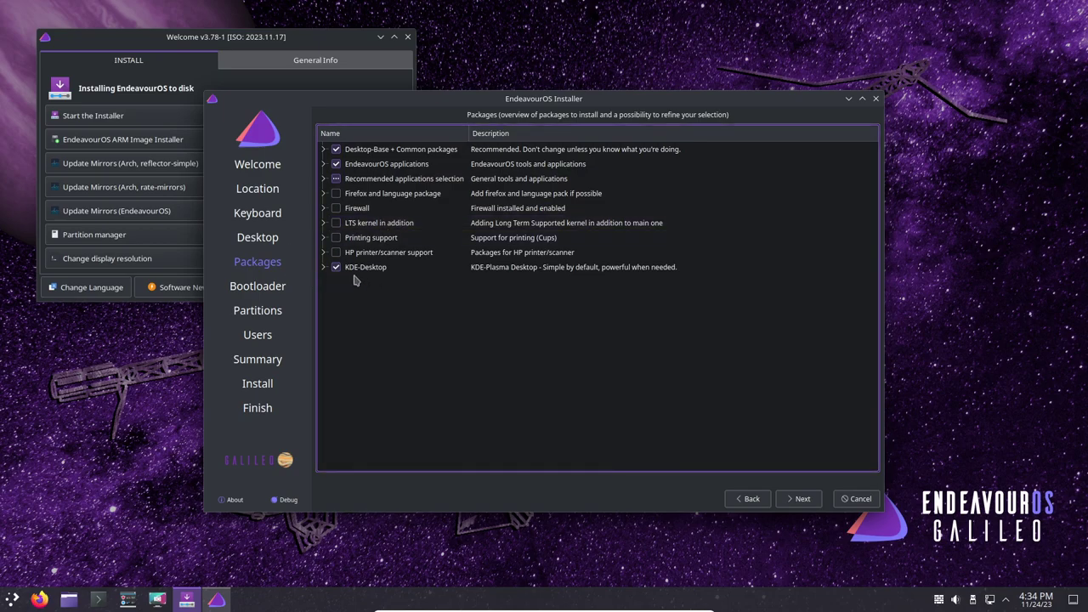
# - Expand KDE-Desktop and review its packages from ark to xsettingsd, leaving all checked
pyautogui.click(323, 268)
pyautogui.scroll(-1, 507, 297)
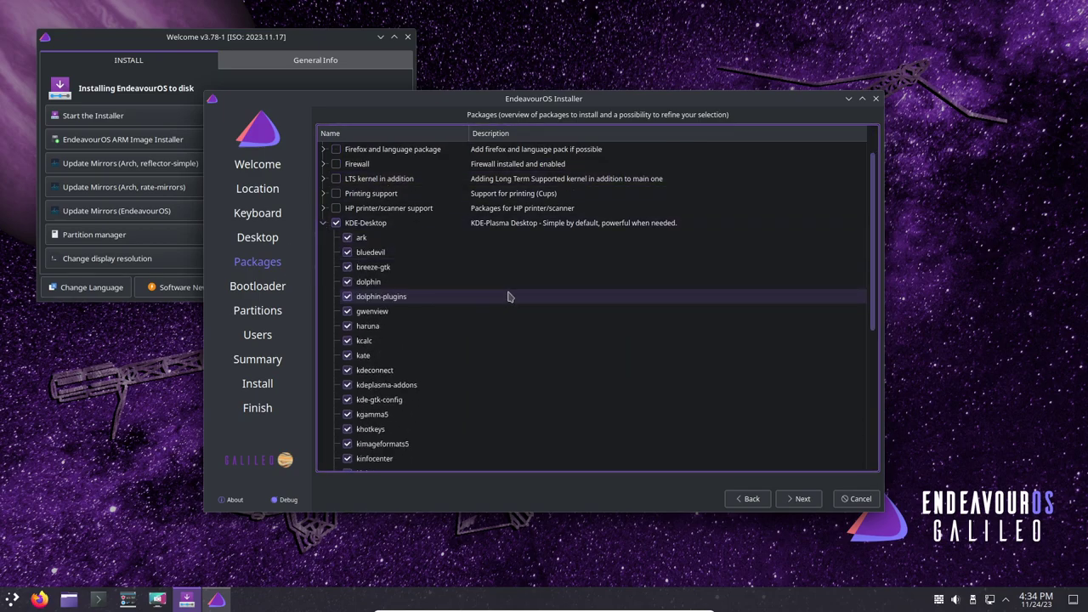
pyautogui.scroll(-4, 509, 297)
pyautogui.scroll(-2, 508, 298)
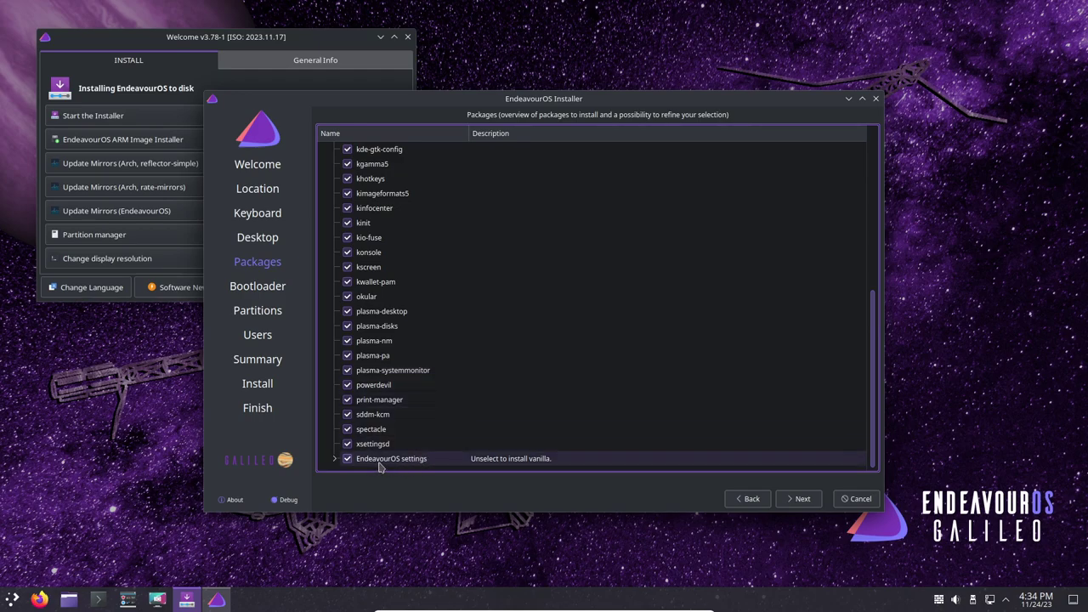
pyautogui.scroll(2, 476, 401)
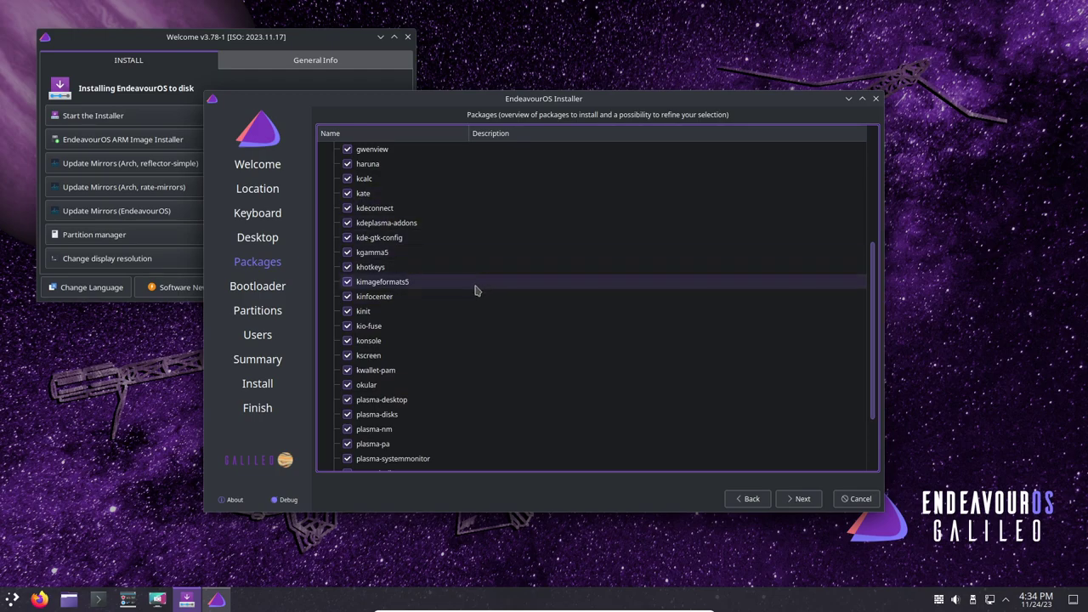
pyautogui.scroll(1, 474, 289)
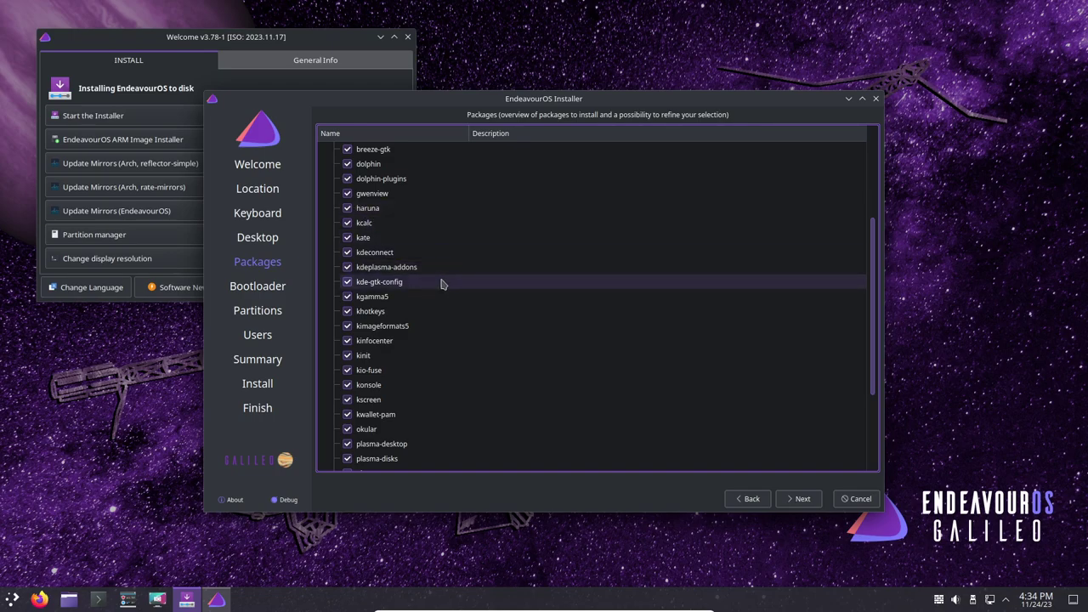
pyautogui.scroll(1, 441, 284)
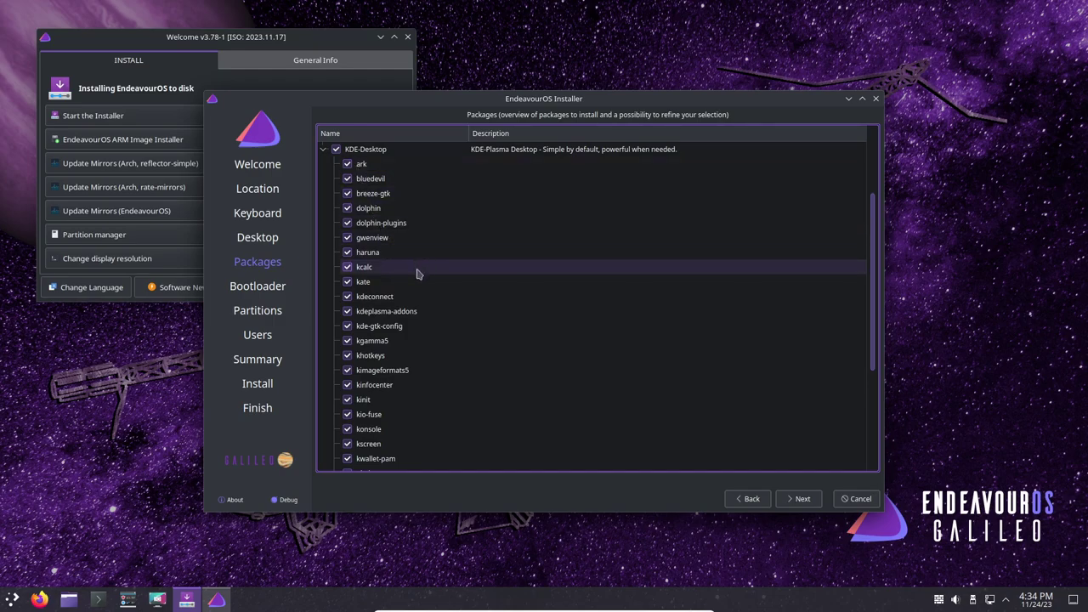
pyautogui.scroll(-1, 410, 295)
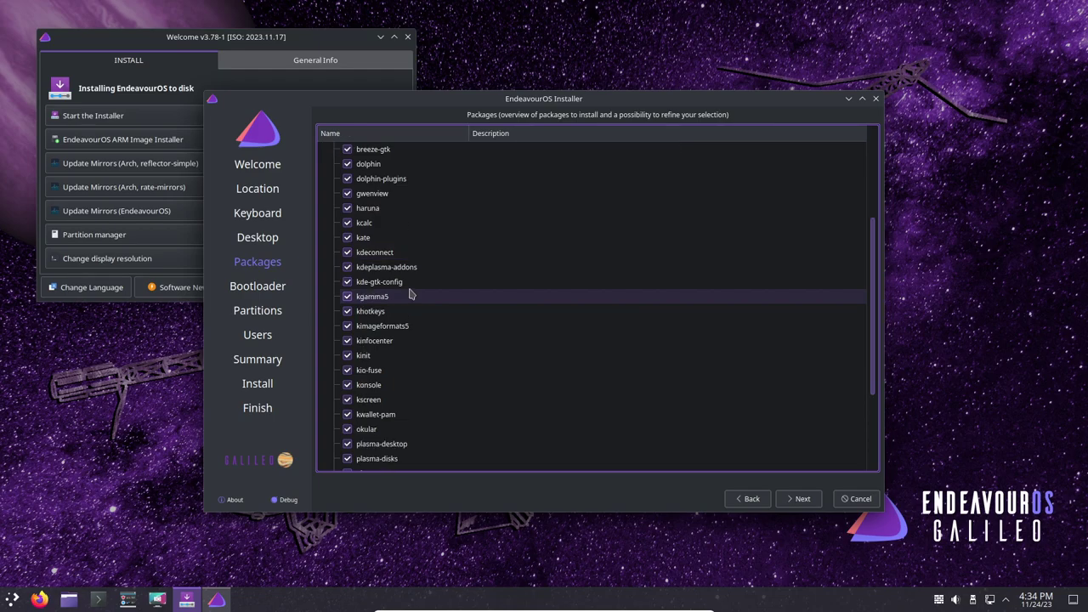
pyautogui.scroll(-1, 411, 294)
pyautogui.scroll(-2, 411, 294)
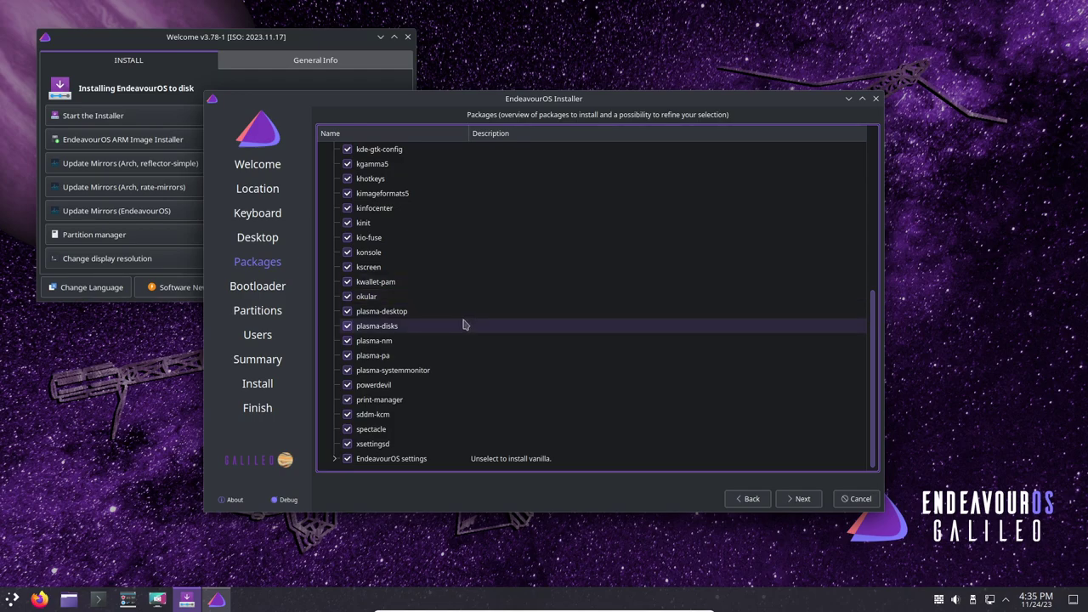
# - Expand the EndeavourOS settings and EndeavourOS applications package groups
pyautogui.click(334, 458)
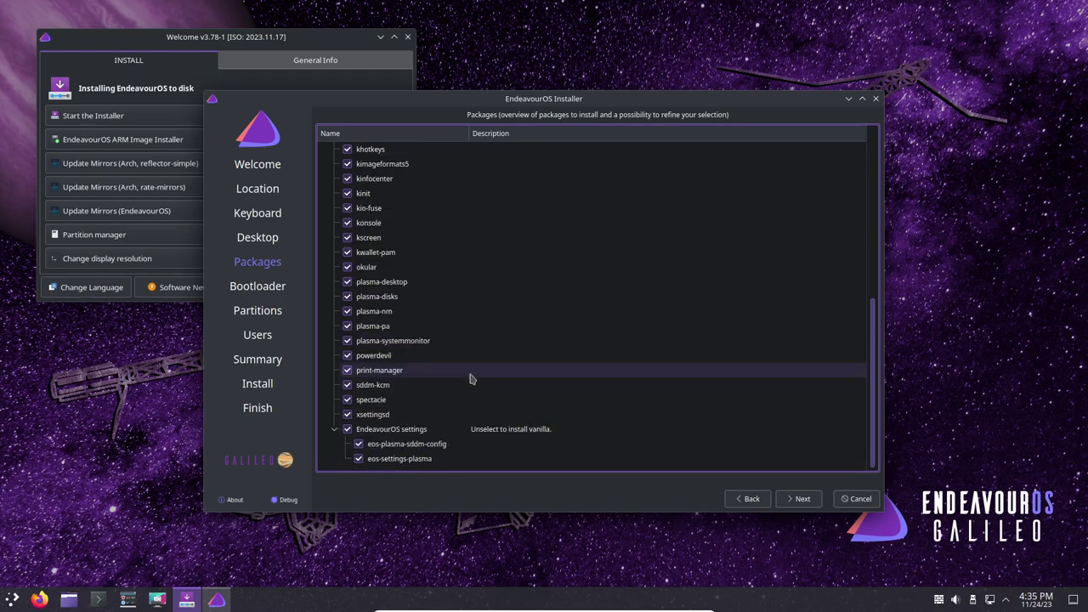
pyautogui.scroll(5, 469, 384)
pyautogui.scroll(3, 470, 383)
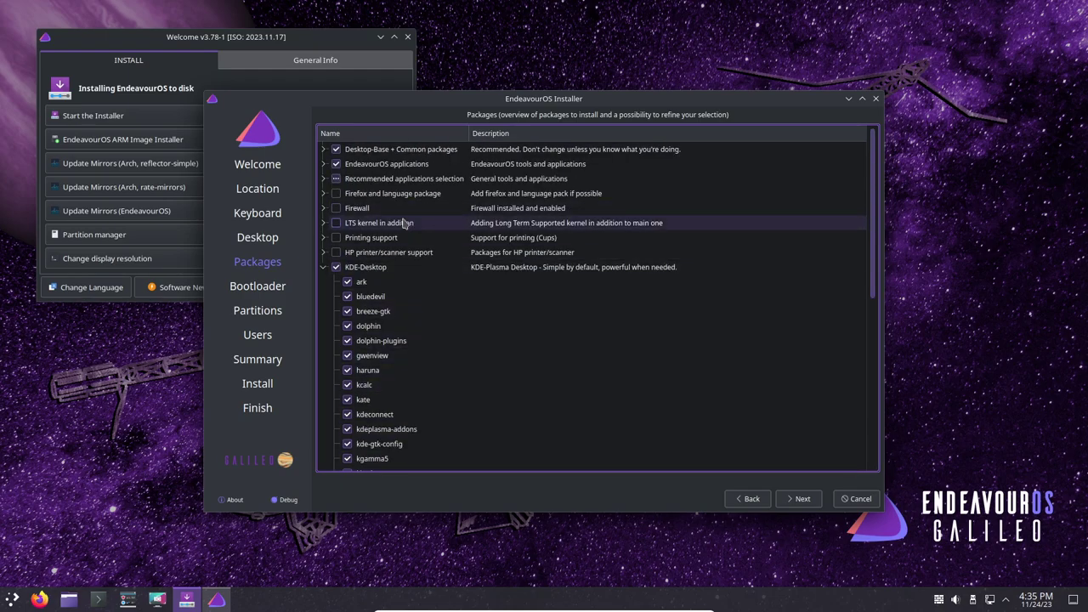
pyautogui.click(324, 180)
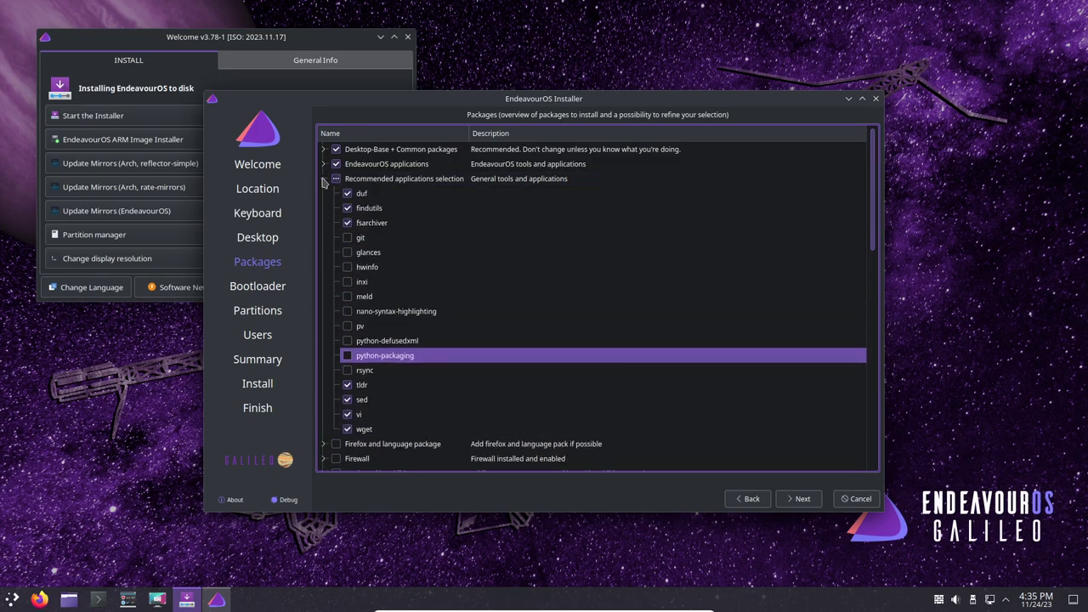
pyautogui.click(324, 180)
pyautogui.click(324, 164)
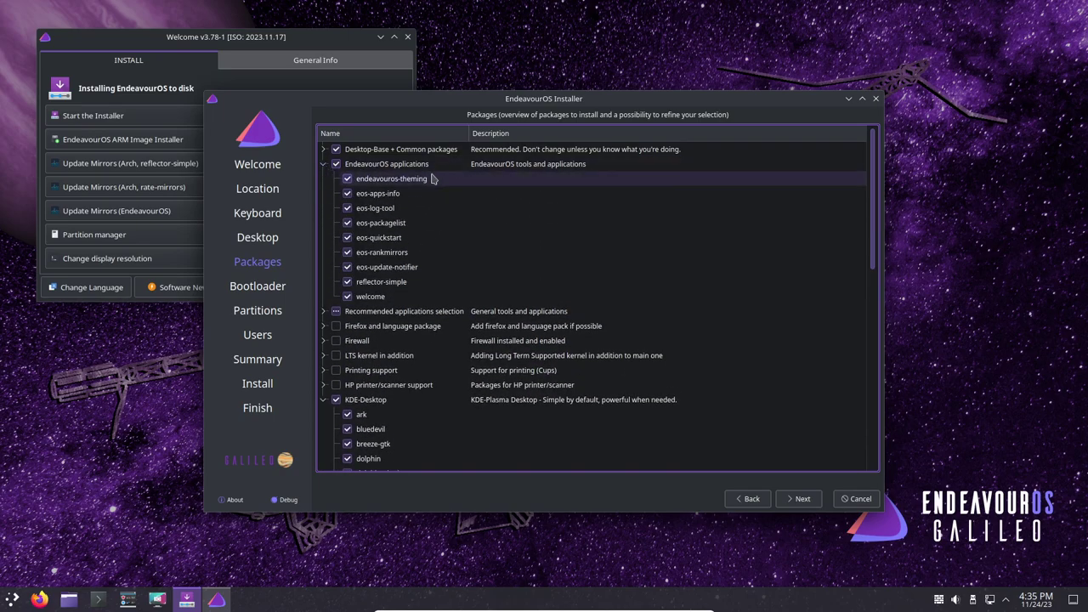
# - Uncheck welcome, eos-rankmirrors, reflector-simple, eos-apps-info, eos-log-tool and eos-quickstart, then continue
pyautogui.click(364, 299)
pyautogui.click(347, 297)
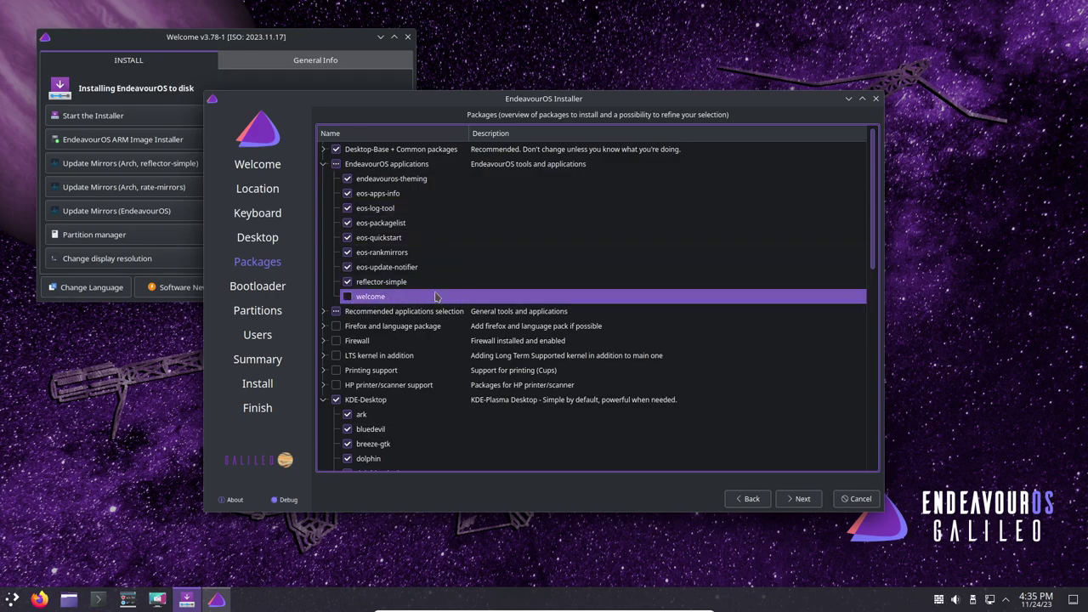
pyautogui.click(347, 252)
pyautogui.click(347, 281)
pyautogui.click(347, 193)
pyautogui.click(347, 208)
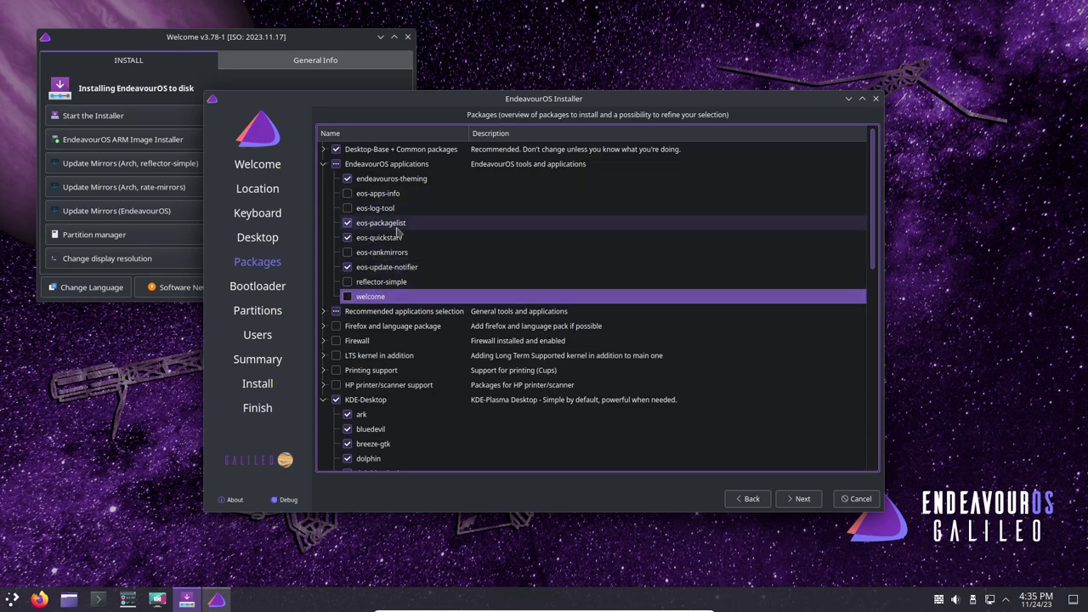
pyautogui.click(347, 237)
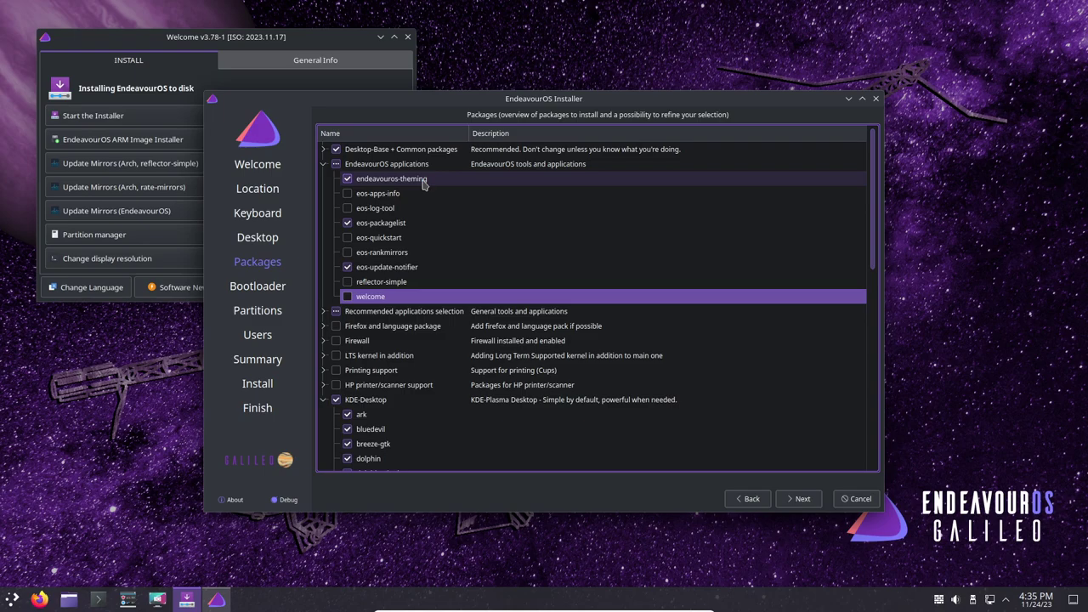
pyautogui.click(799, 499)
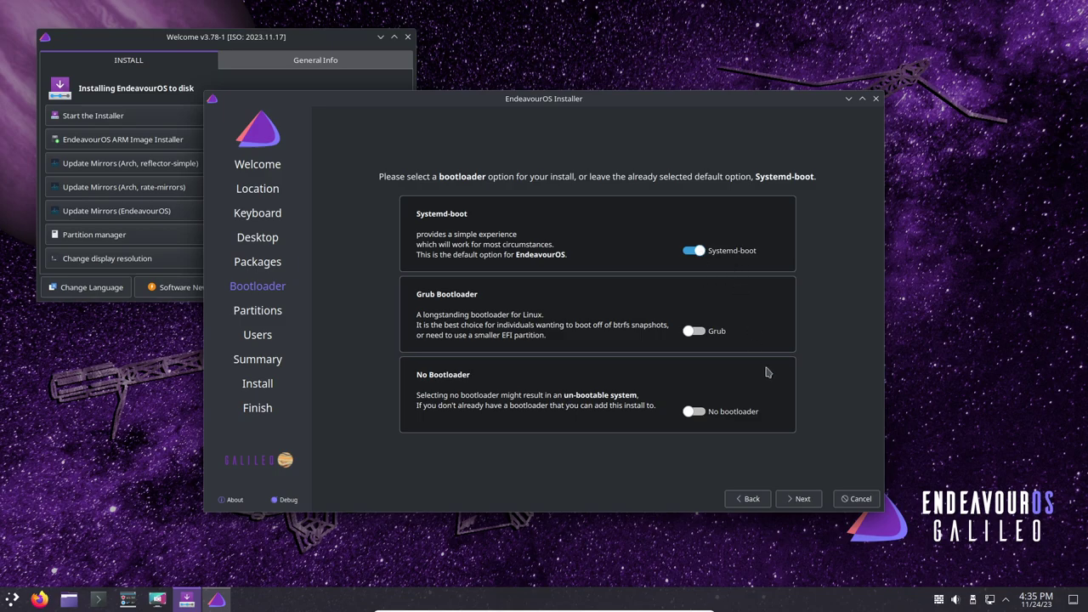
# - Keep Systemd-boot as the bootloader and select Manual partitioning for the 250 GiB disk
pyautogui.click(803, 499)
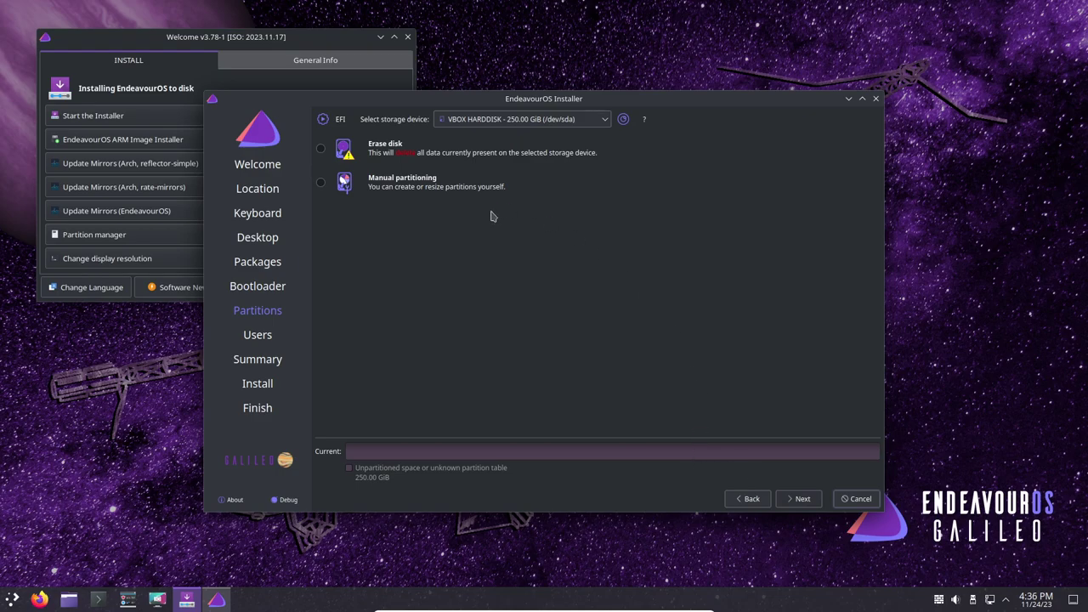
pyautogui.click(431, 189)
# - Give the VBOX HARDDISK a GUID (GPT) partition table and select its 250 GiB free space
pyautogui.click(803, 501)
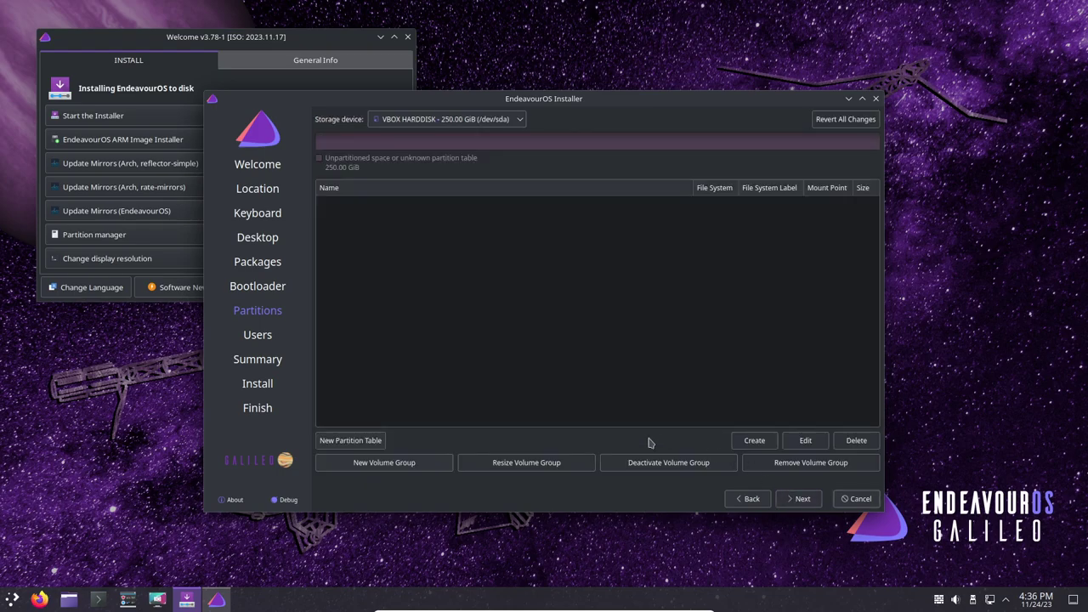
pyautogui.click(349, 440)
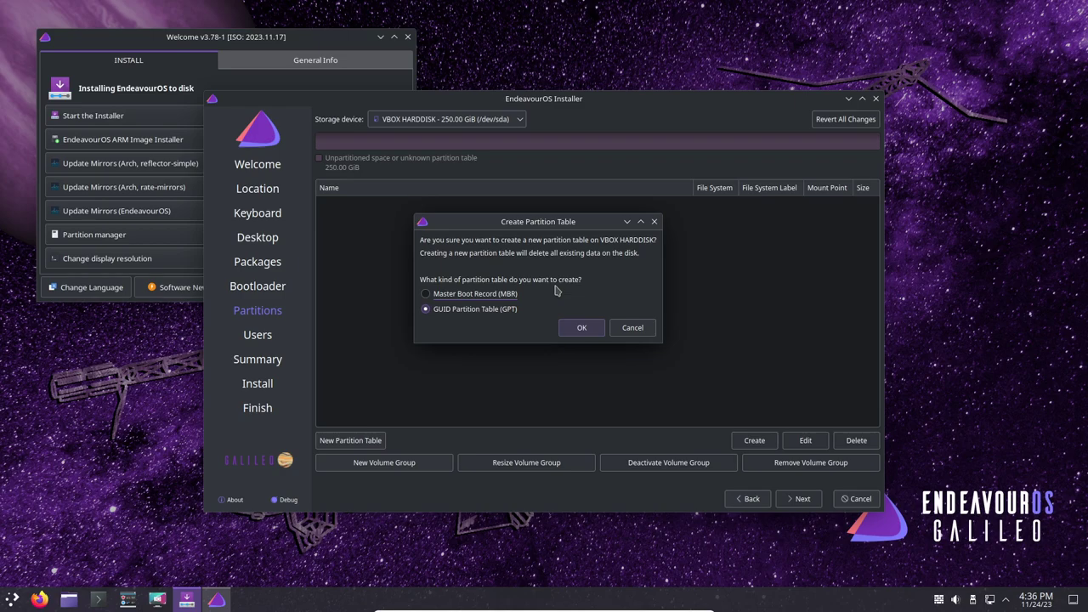
pyautogui.click(581, 328)
pyautogui.click(362, 203)
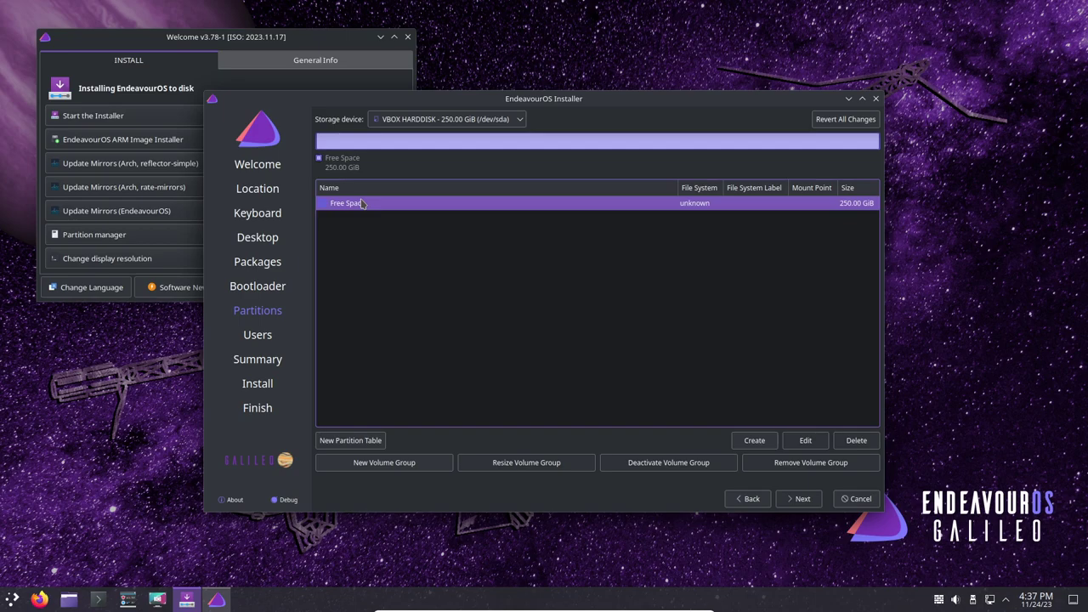
# - Create a 512 MiB fat32 partition with the boot flag, mounted at /efi
pyautogui.click(754, 440)
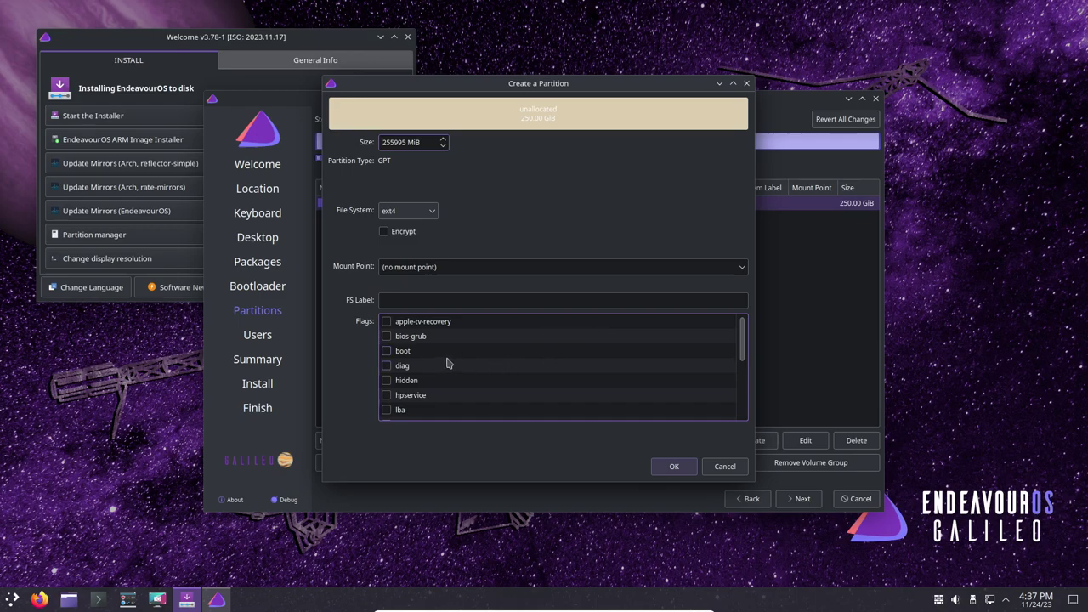
pyautogui.click(389, 351)
pyautogui.click(743, 268)
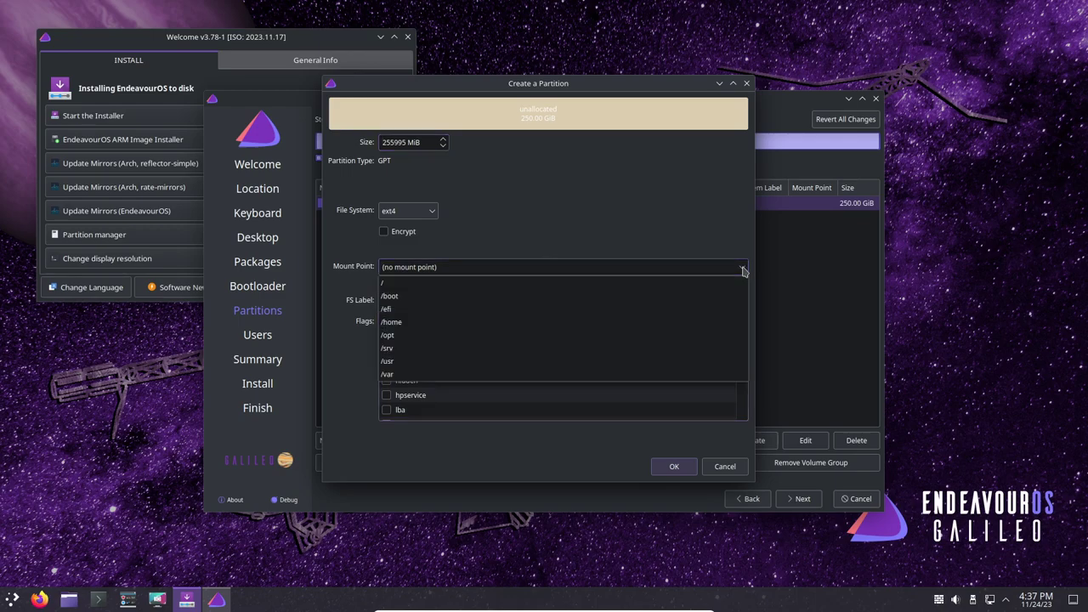
pyautogui.click(485, 309)
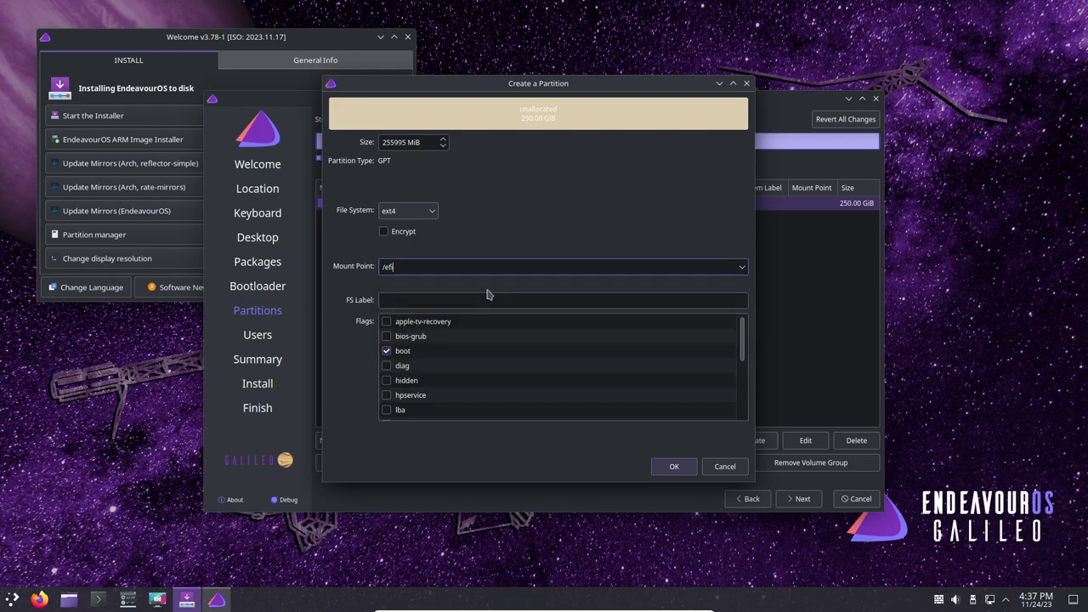
pyautogui.click(423, 219)
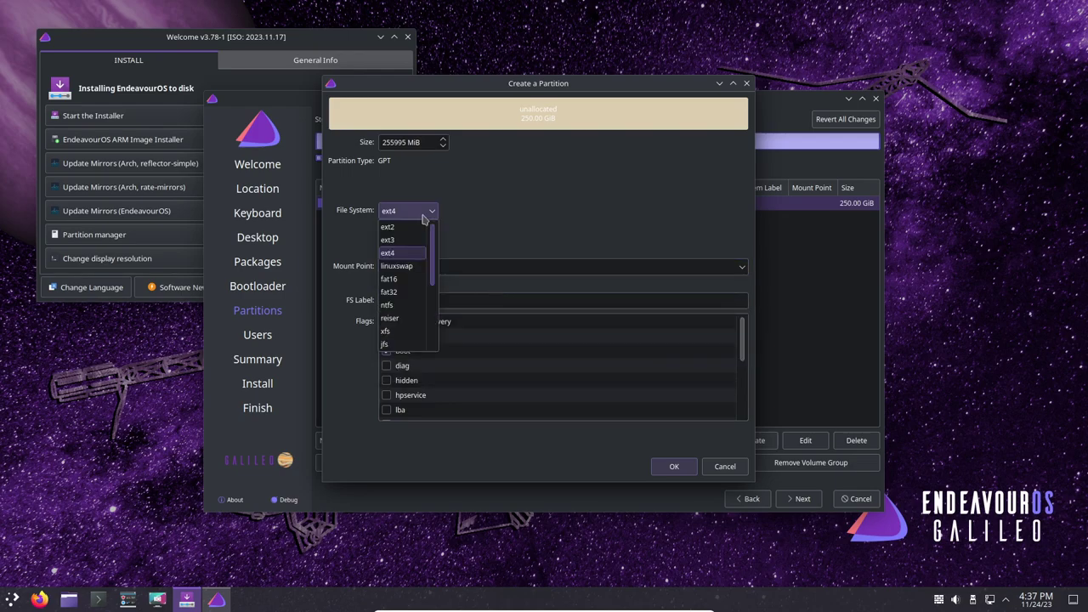
pyautogui.click(397, 293)
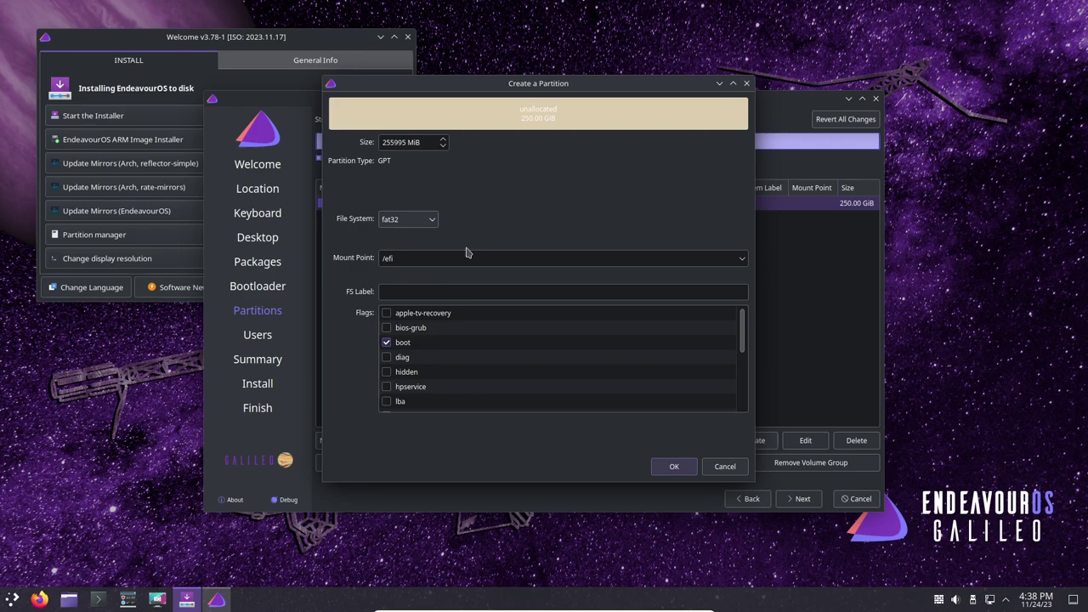
pyautogui.doubleClick(400, 143)
pyautogui.write('512')
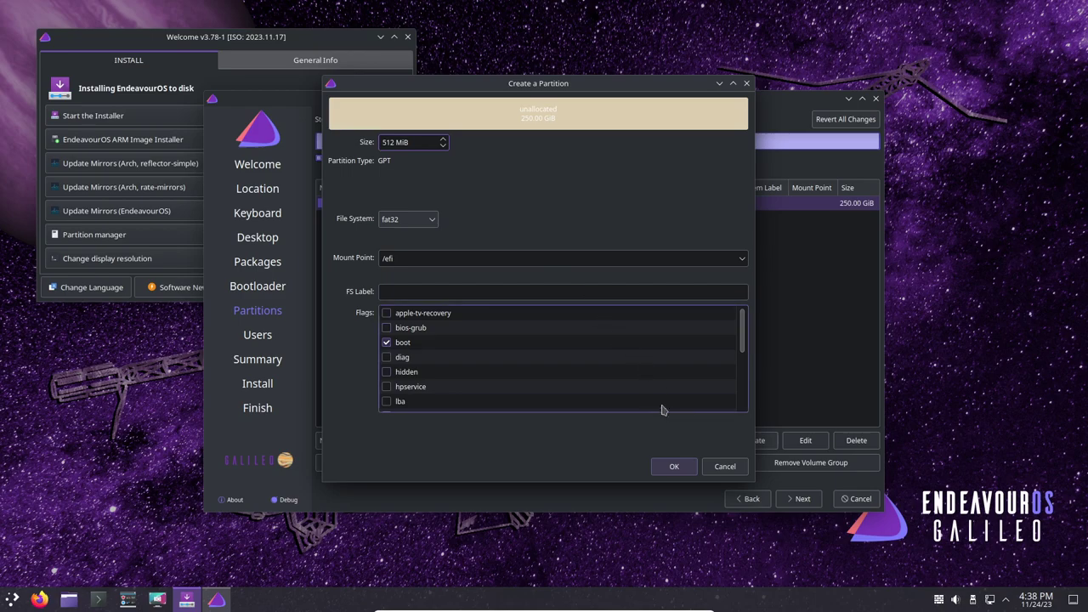
pyautogui.click(677, 467)
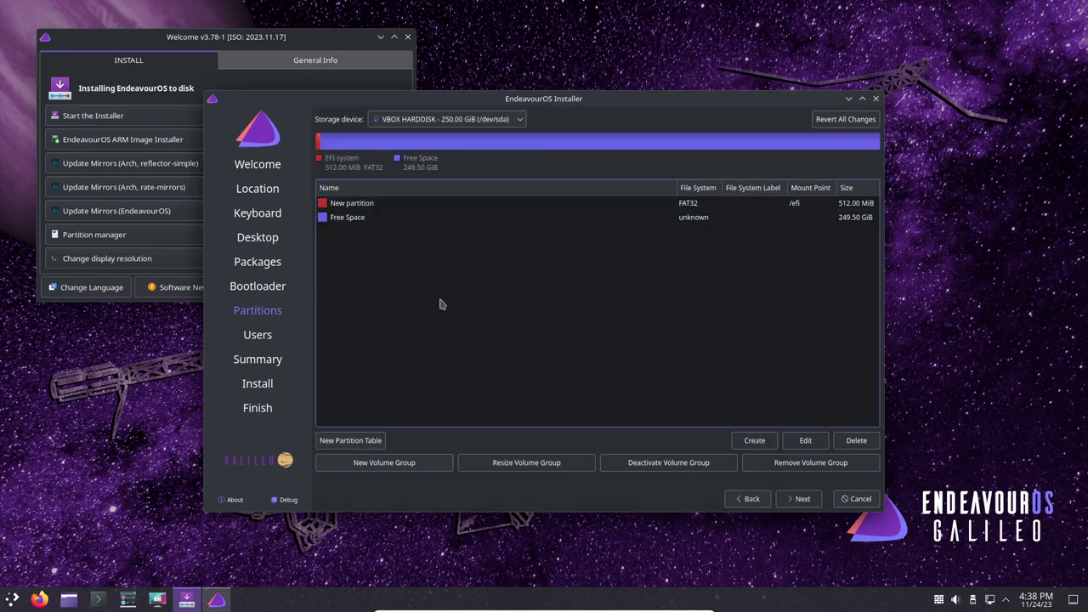
# - From the 249.50 GiB free space, create a 30720 MiB ext4 partition mounted at /
pyautogui.click(357, 219)
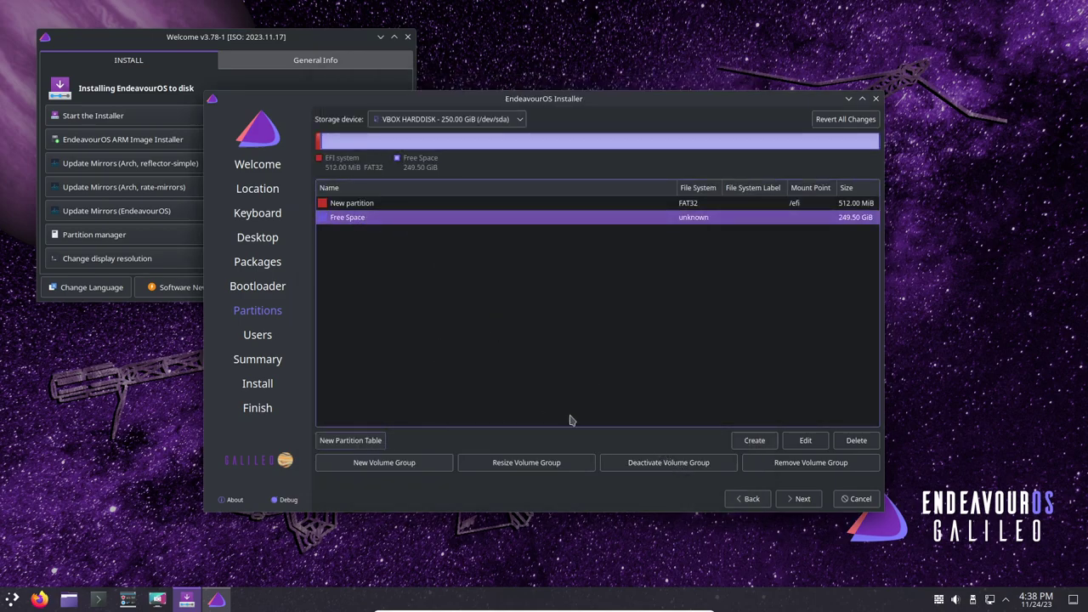
pyautogui.click(760, 441)
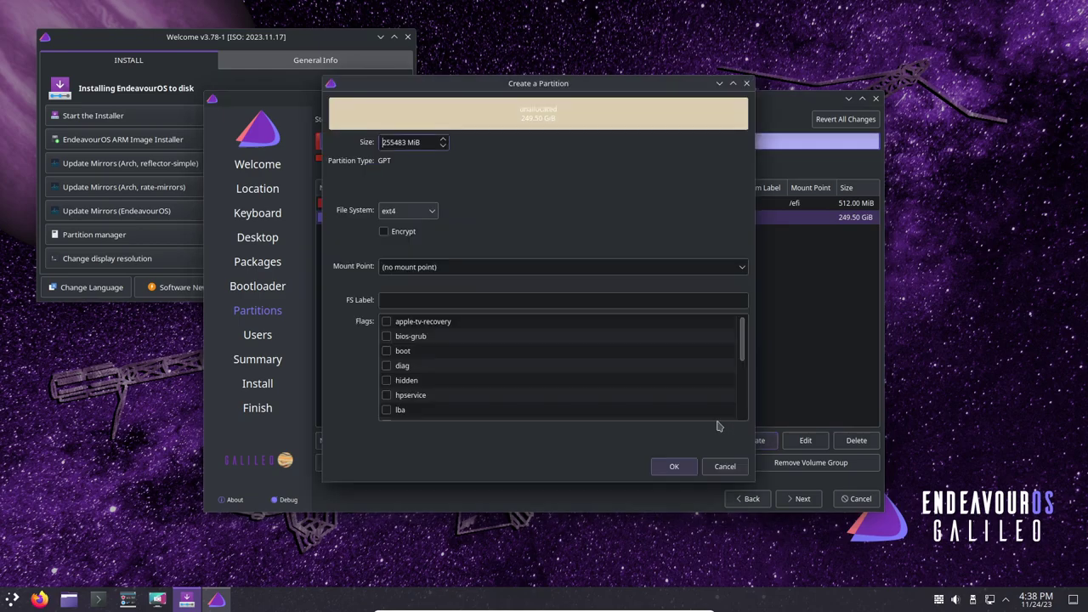
pyautogui.doubleClick(394, 142)
pyautogui.write('30720')
pyautogui.click(417, 213)
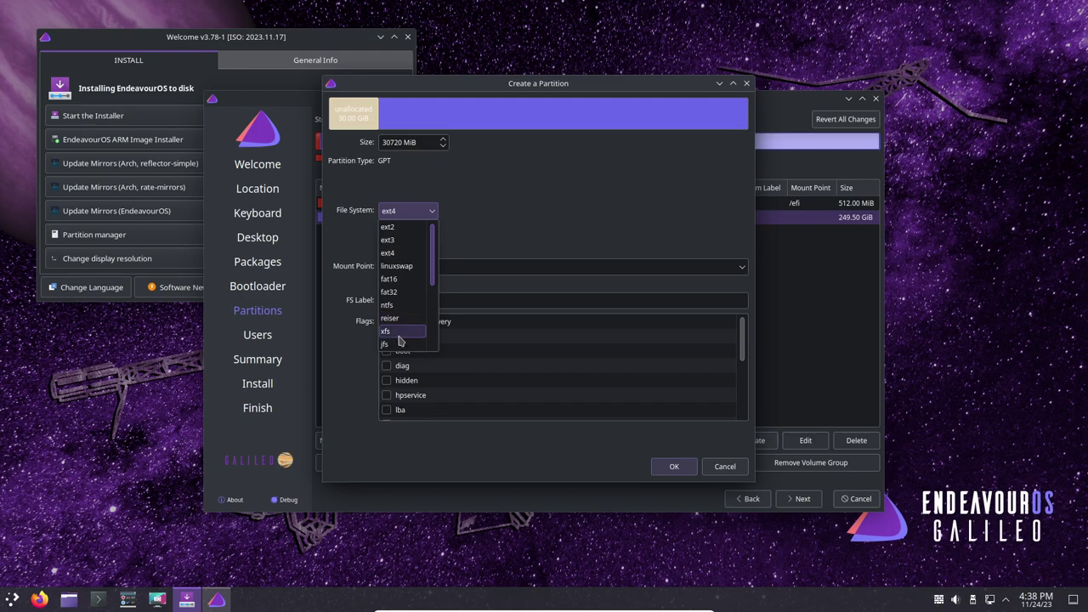
pyautogui.scroll(-4, 402, 341)
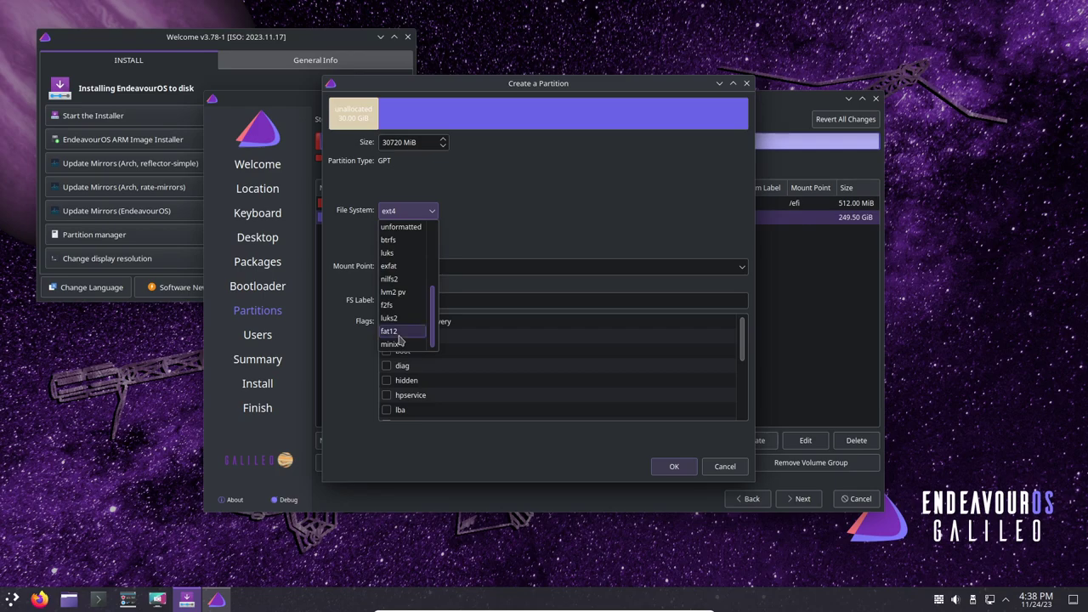
pyautogui.scroll(4, 401, 340)
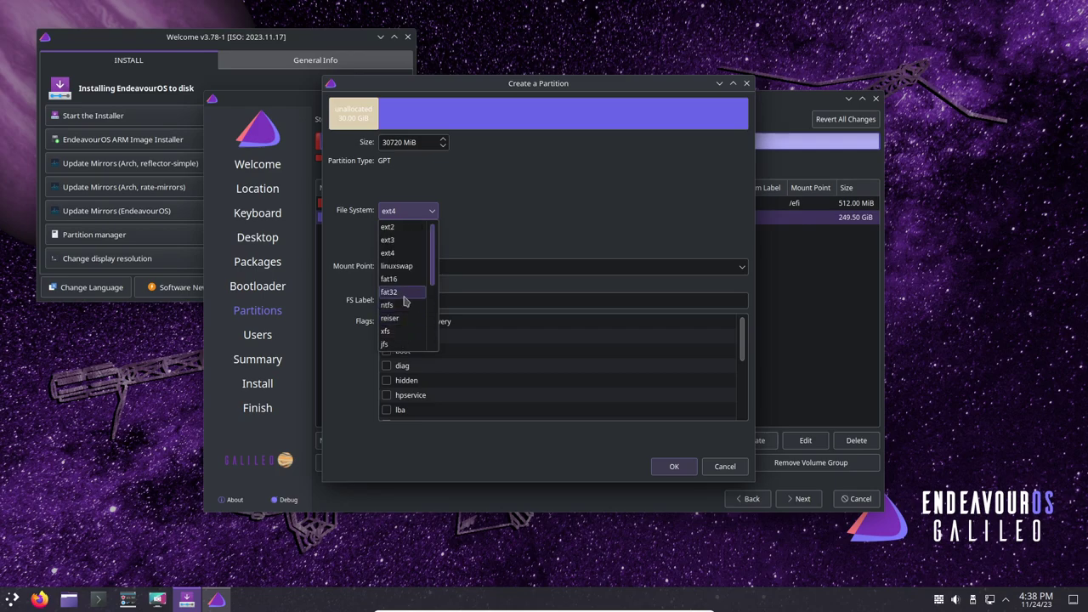
pyautogui.click(402, 253)
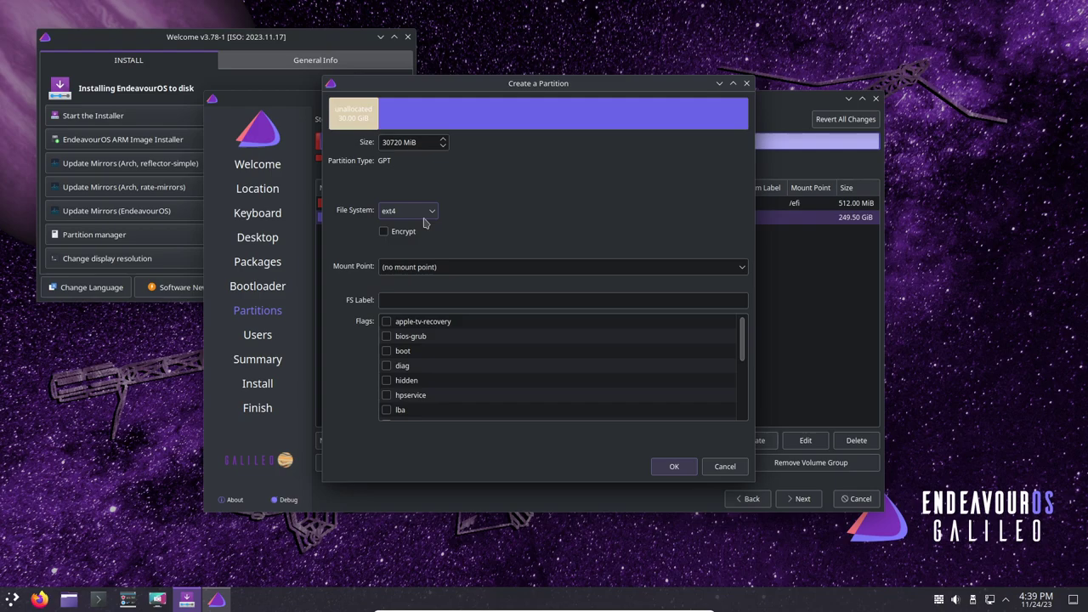
pyautogui.click(733, 269)
pyautogui.click(534, 286)
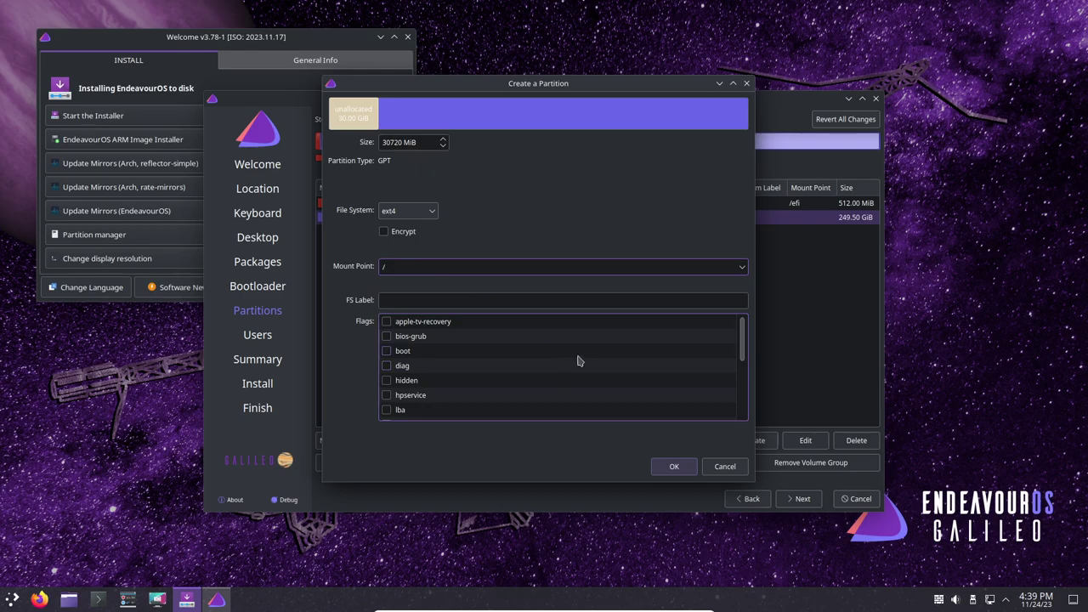
pyautogui.scroll(-5, 579, 360)
pyautogui.scroll(5, 578, 361)
pyautogui.click(674, 466)
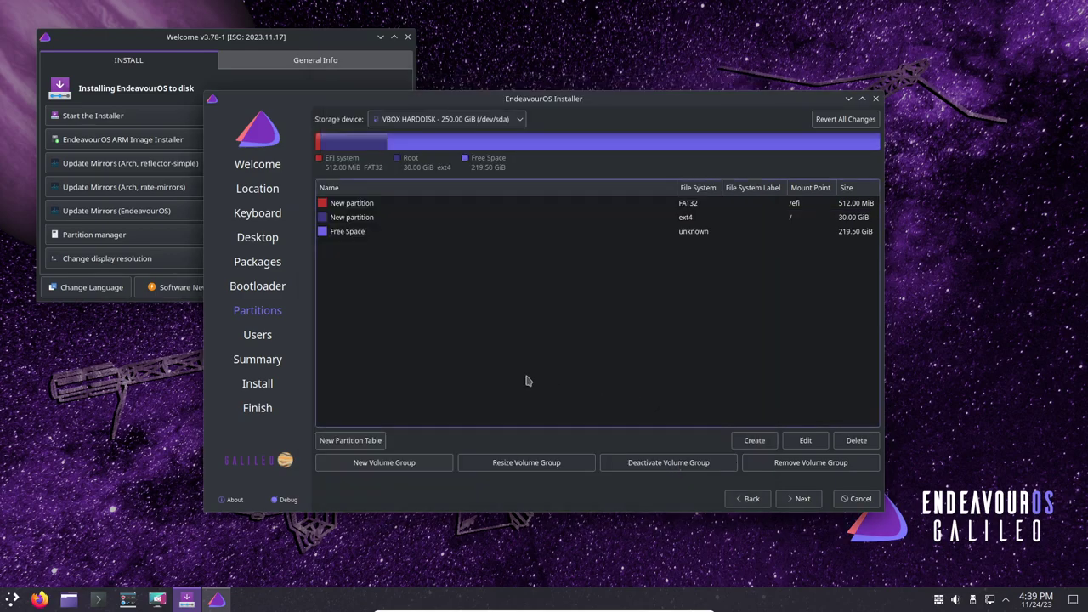
# - Create an ext4 partition mounted at /home from the remaining 219.50 GiB free space
pyautogui.click(360, 236)
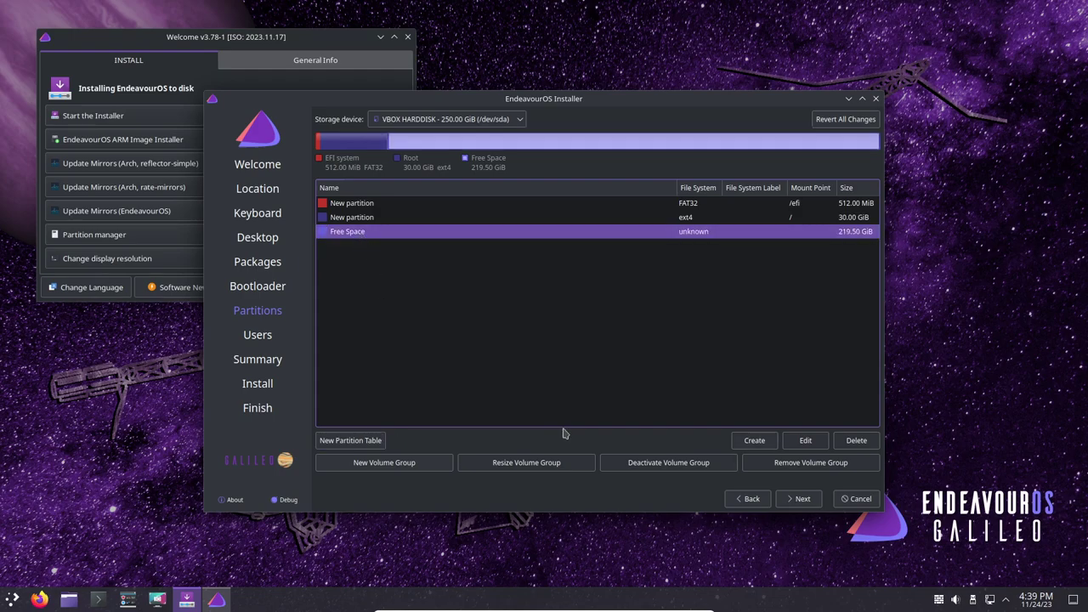
pyautogui.click(754, 440)
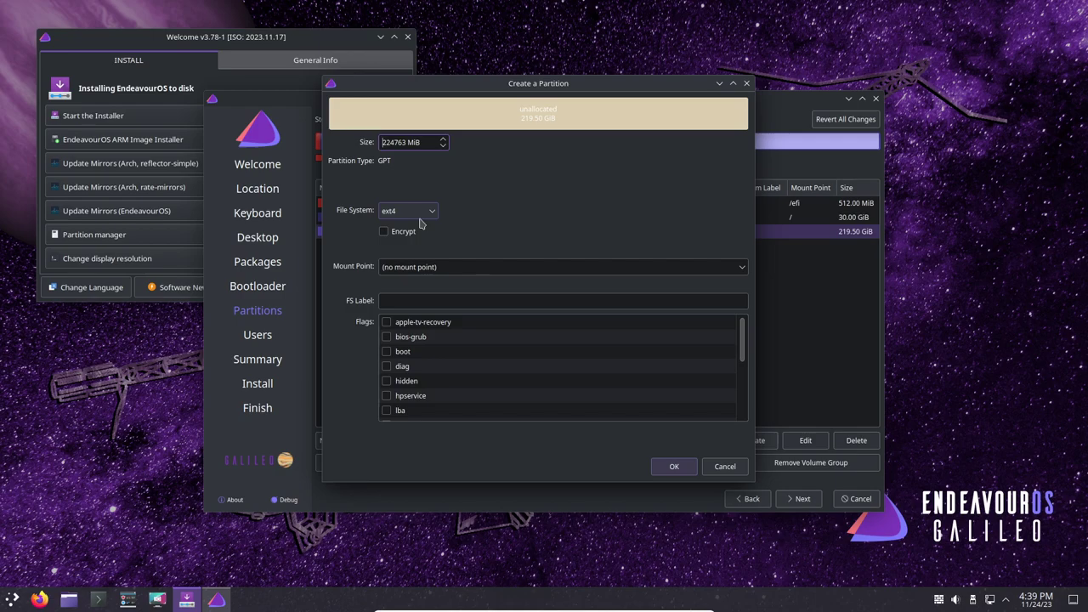
pyautogui.click(743, 267)
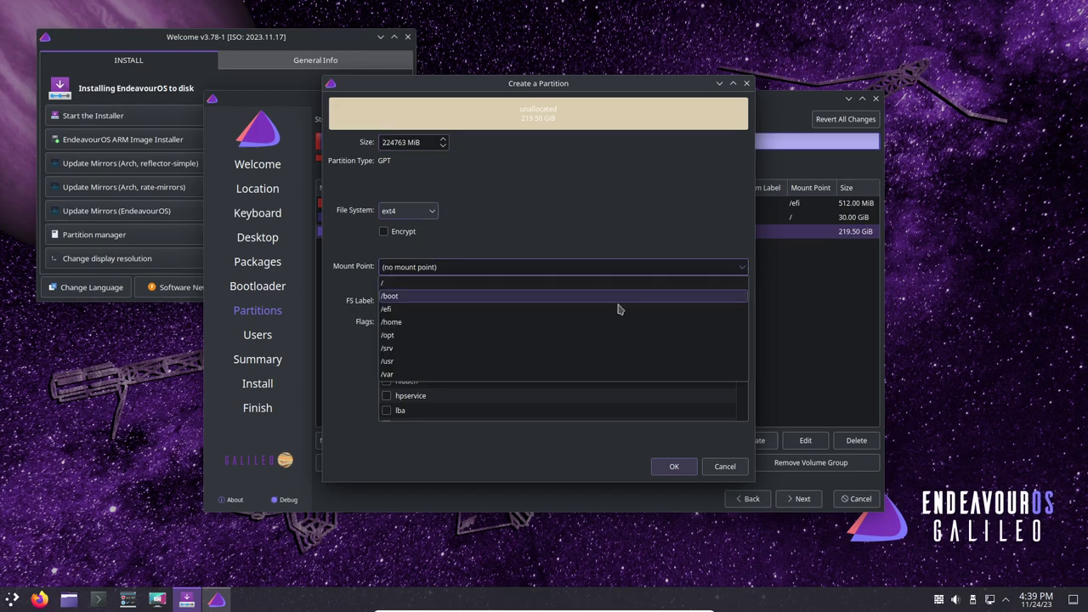
pyautogui.click(577, 333)
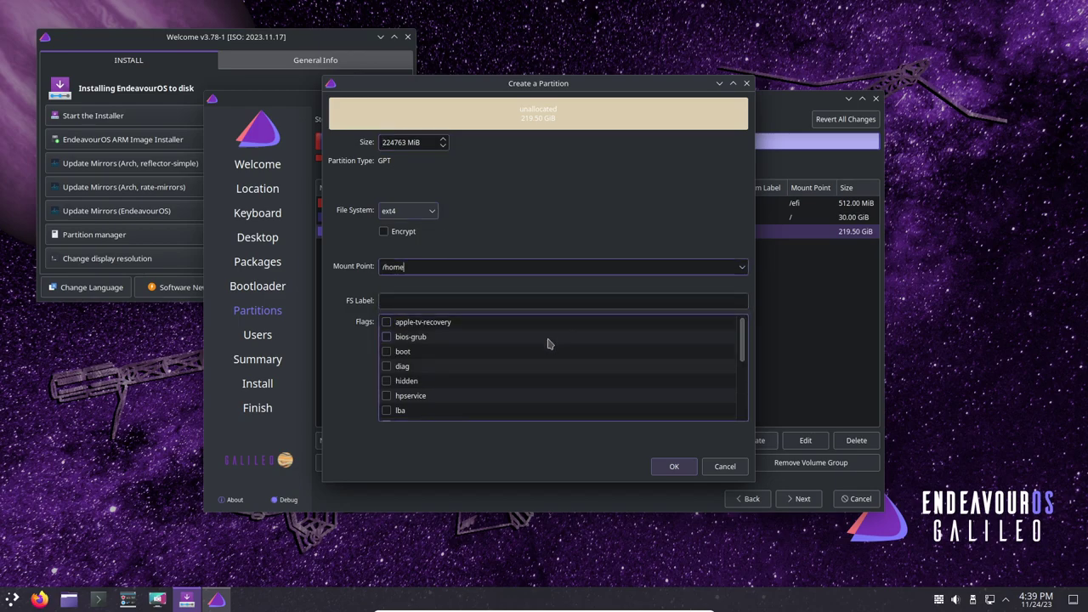
pyautogui.click(676, 466)
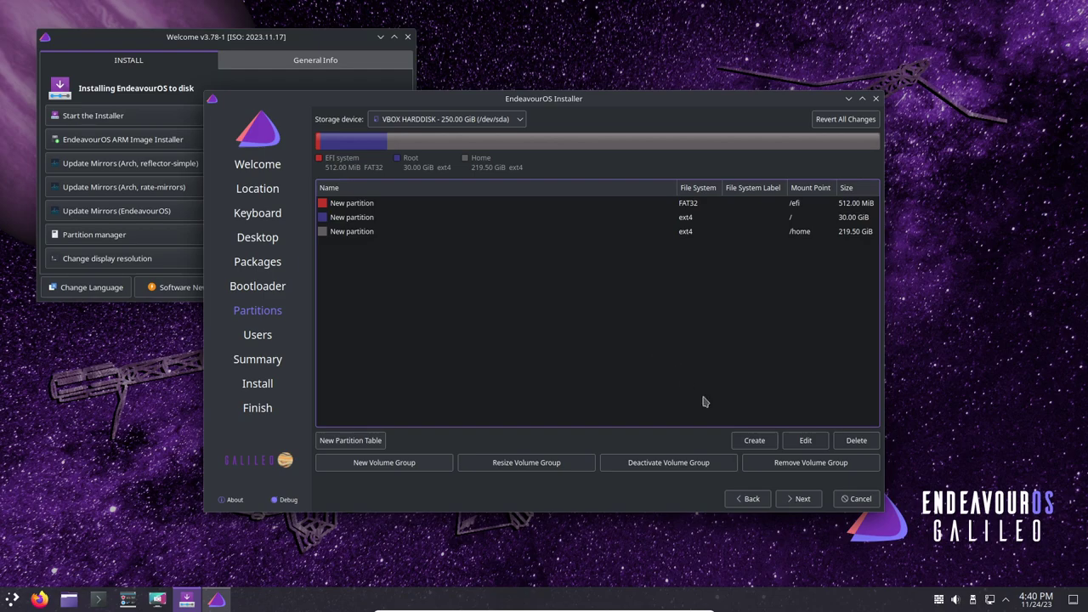
# - On the Users page, enter the user's full name
pyautogui.click(806, 502)
pyautogui.click(374, 131)
pyautogui.write('L')
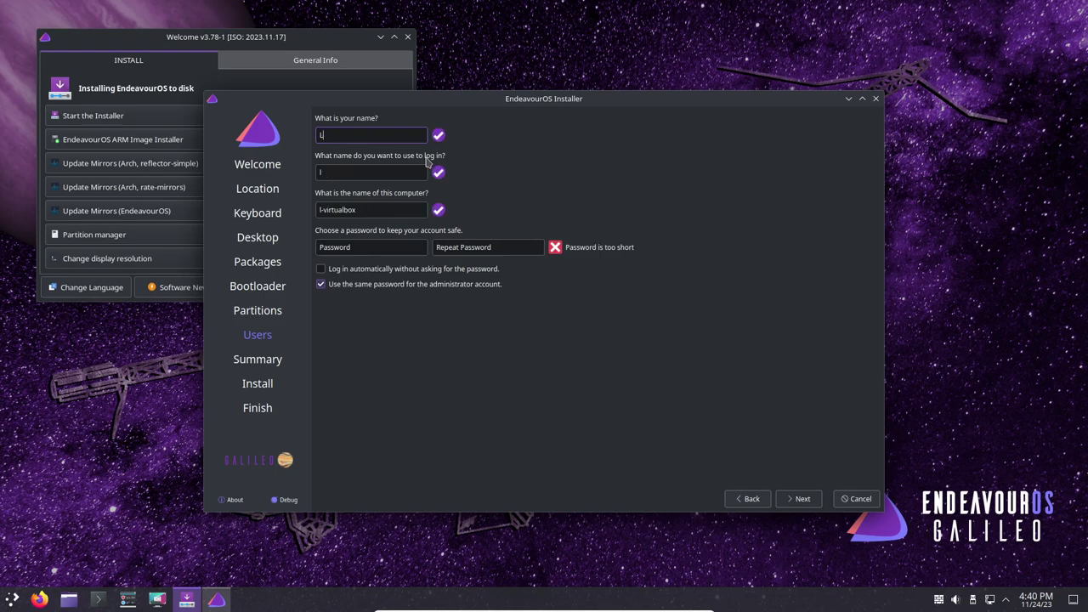
pyautogui.write('ibreByte')
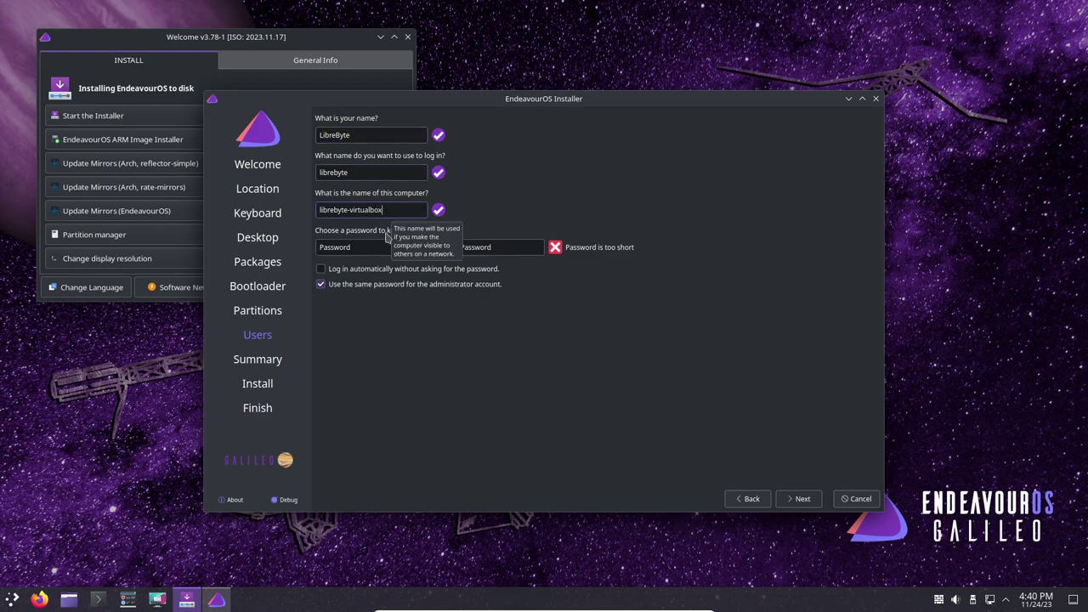
# - Check the auto-filled login and computer names, then enter the account password twice
pyautogui.click(355, 248)
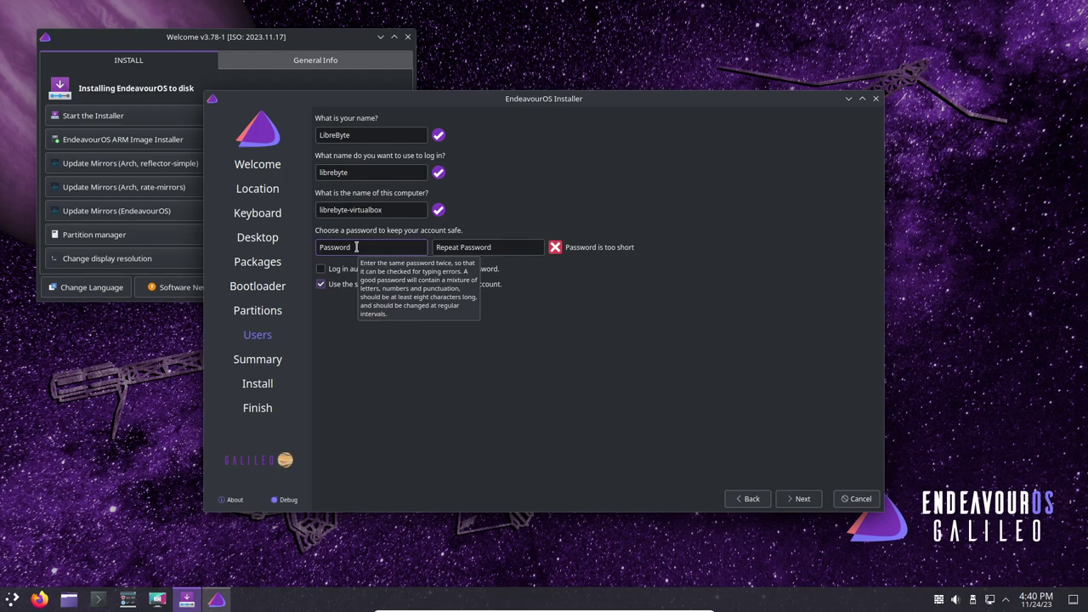
pyautogui.click(352, 172)
pyautogui.click(394, 208)
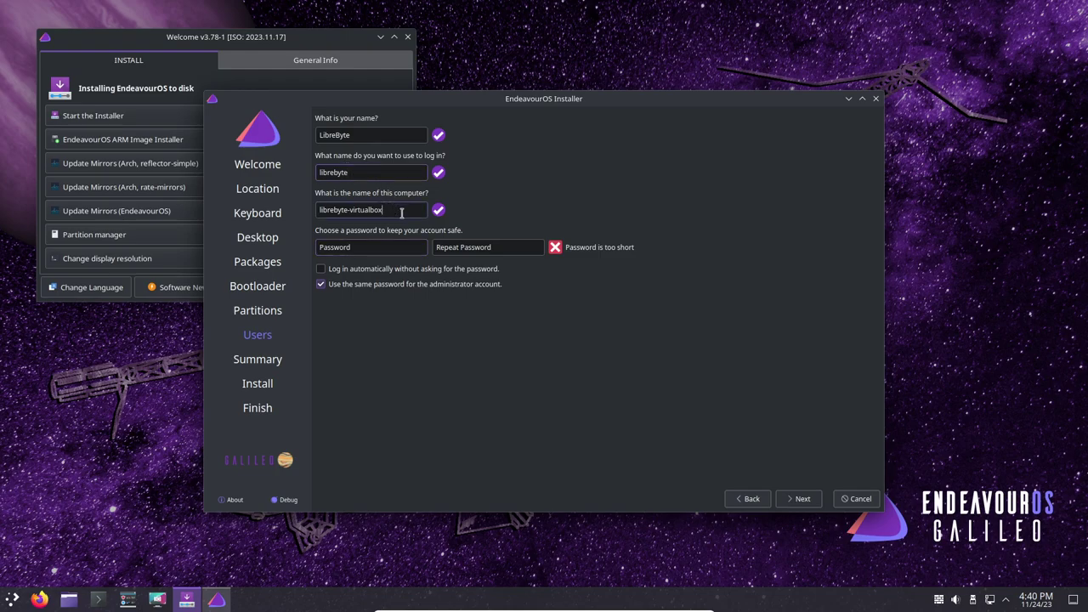
pyautogui.click(384, 244)
pyautogui.write('123')
pyautogui.click(474, 247)
pyautogui.write('123')
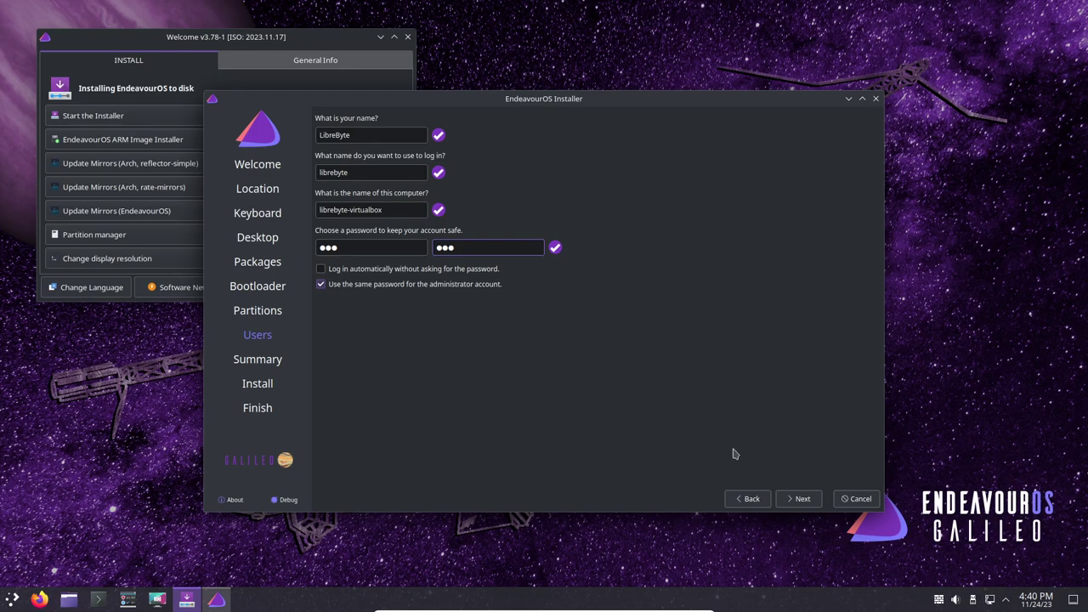
# - Review the summary of systemd-boot and the EFI, root and home partitions, then choose Install
pyautogui.click(802, 500)
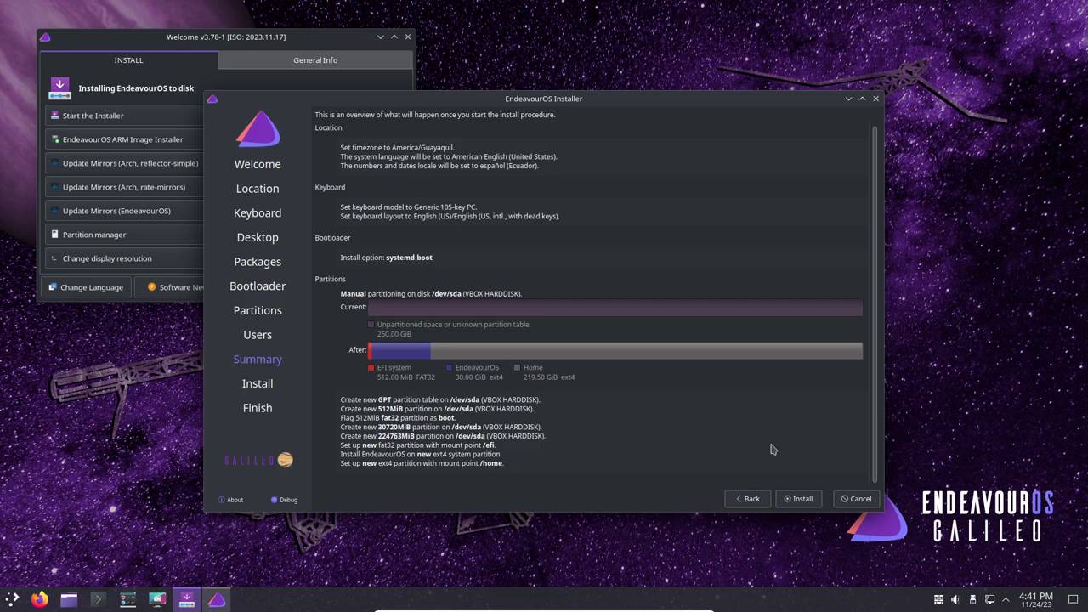
pyautogui.click(802, 499)
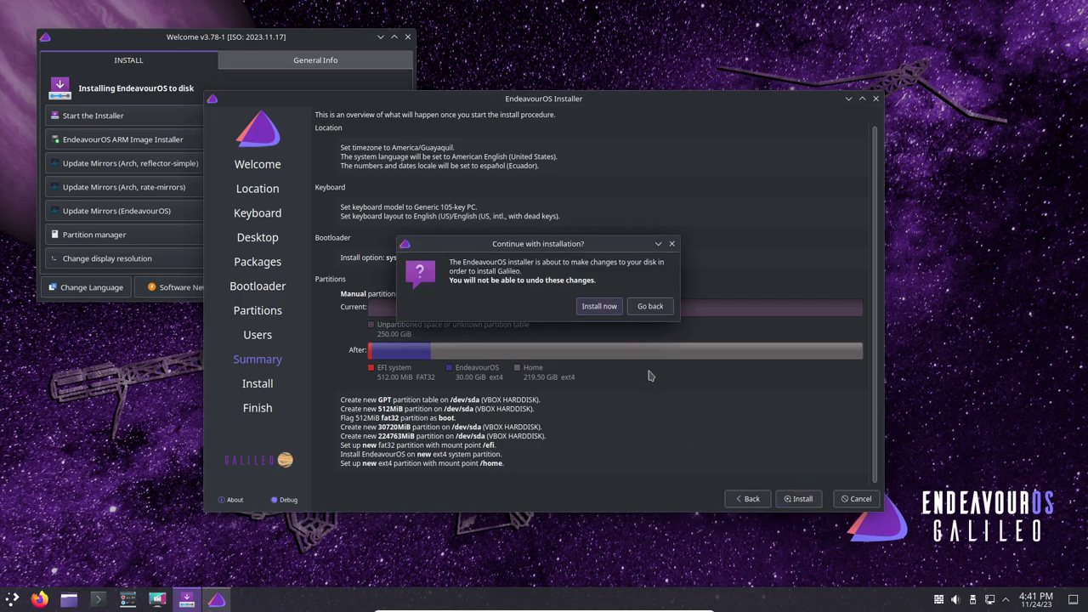
# - Confirm Install now and let EndeavourOS Galileo install until 'All done.' appears
pyautogui.click(602, 307)
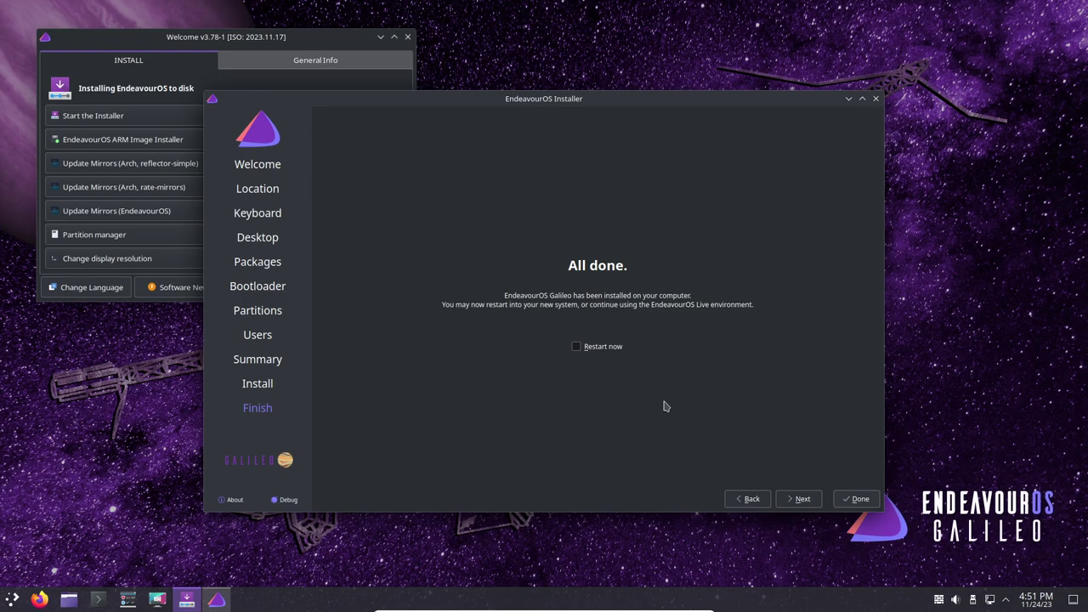
# - Back in the VM window, enable Restart now and finish the installer to reboot
pyautogui.hotkey('alt', 'F4')
pyautogui.hotkey('alt', 'Tab')
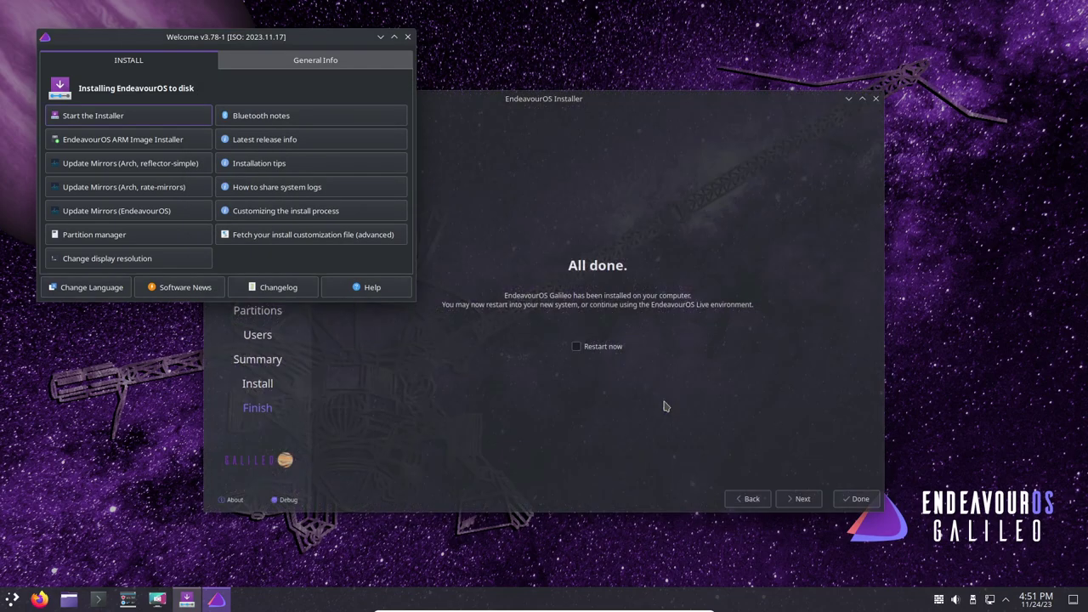
pyautogui.hotkey('alt', 'Tab')
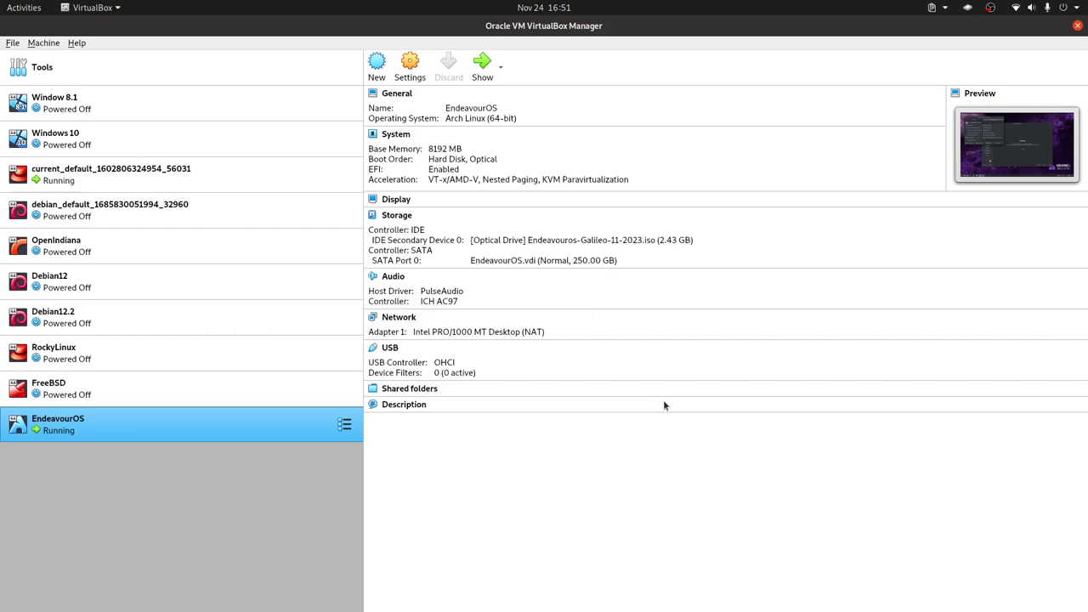
pyautogui.hotkey('alt', 'Tab')
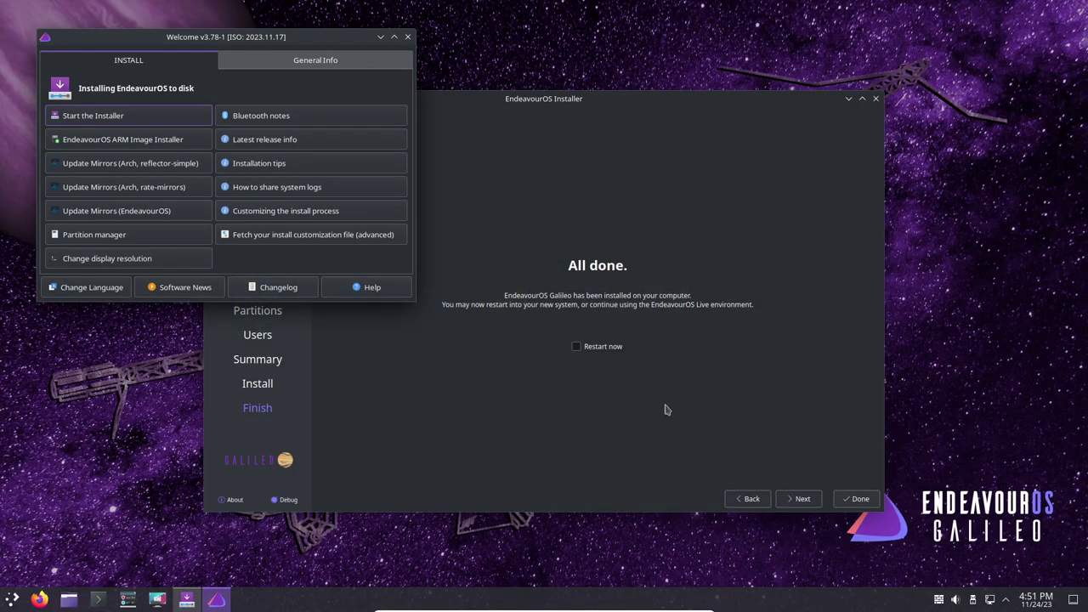
pyautogui.click(601, 348)
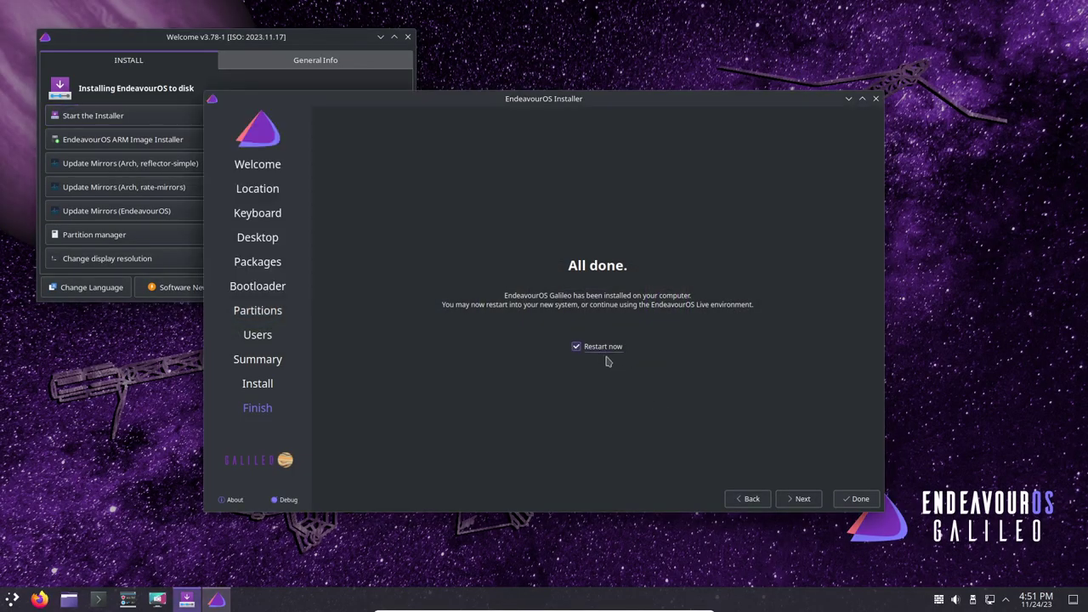
pyautogui.click(854, 502)
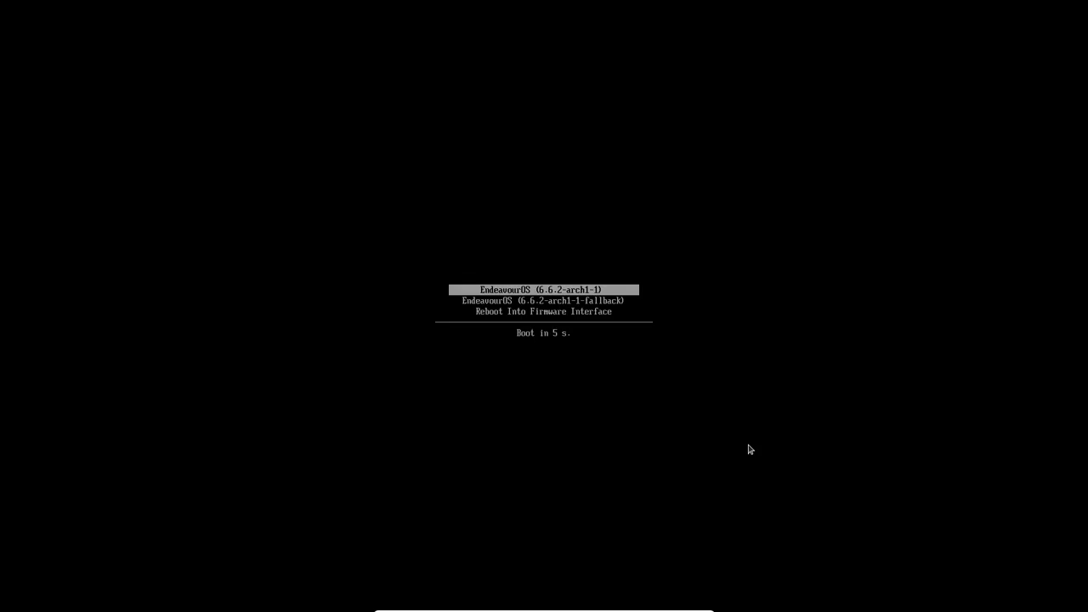
# - Halt the systemd-boot countdown and boot the first EndeavourOS 6.6.2-arch1-1 entry
pyautogui.press('Up')
pyautogui.press('Return')
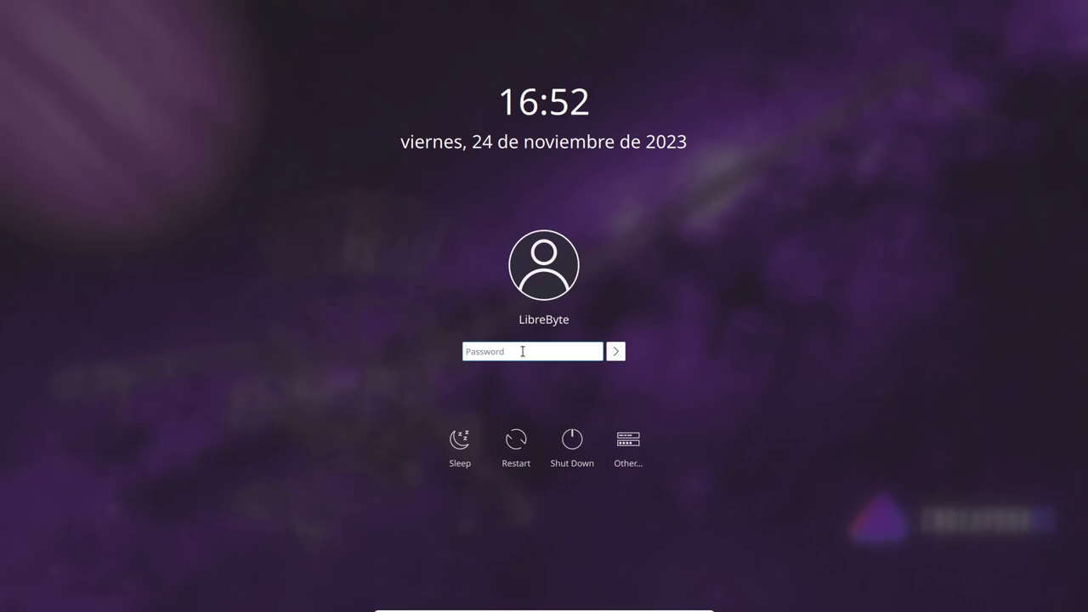
# - Enter the account password at the KDE login screen and log in
pyautogui.write('****')
pyautogui.press('Return')
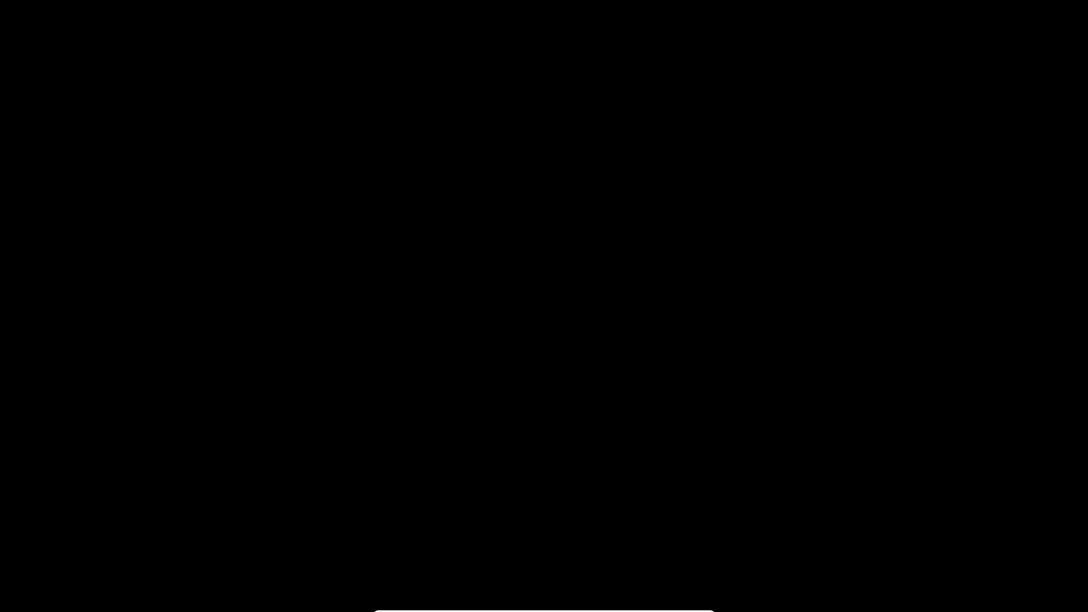